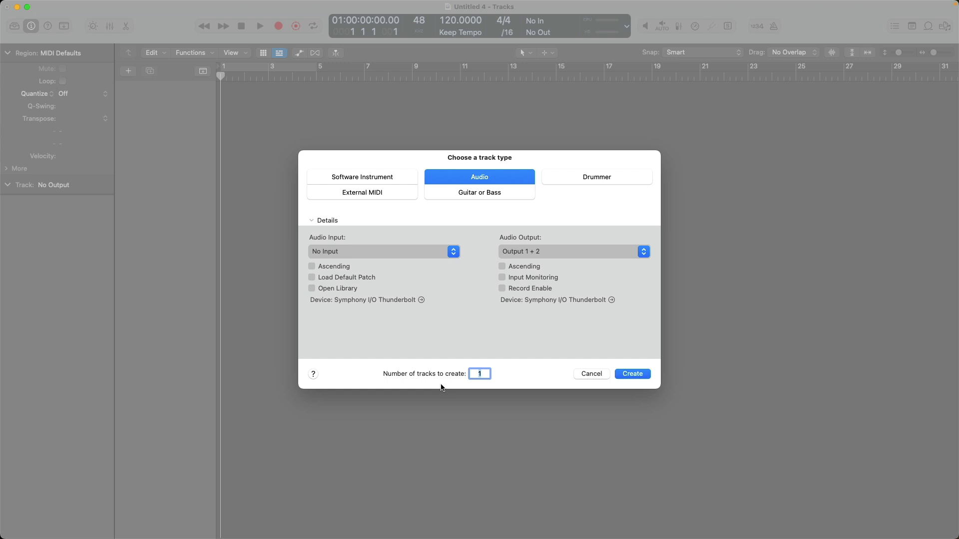
- Create nine audio tracks with inputs assigned in ascending order starting at Input 1
{"action": "type", "text": "9"}
{"action": "left_click", "coordinate": [346, 271]}
{"action": "left_click", "coordinate": [452, 252]}
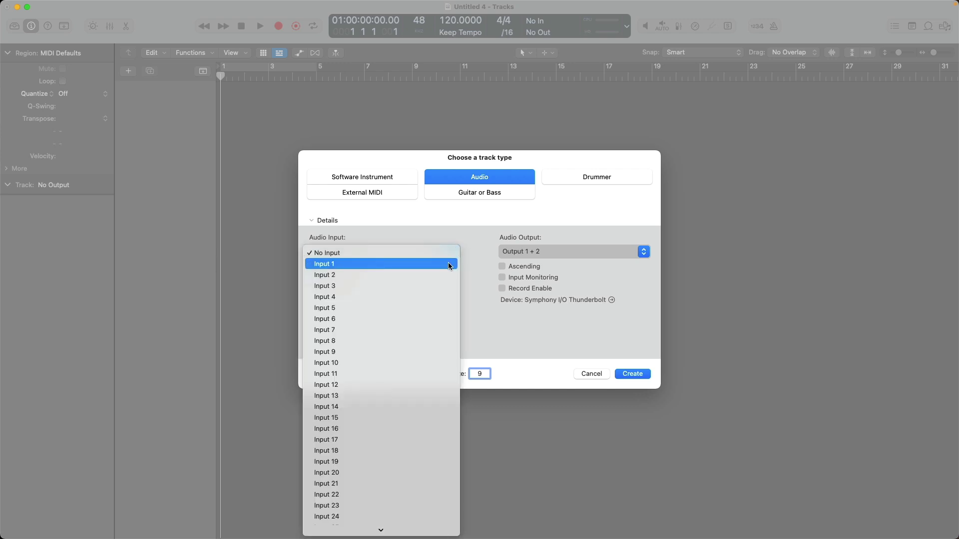
{"action": "left_click", "coordinate": [449, 264]}
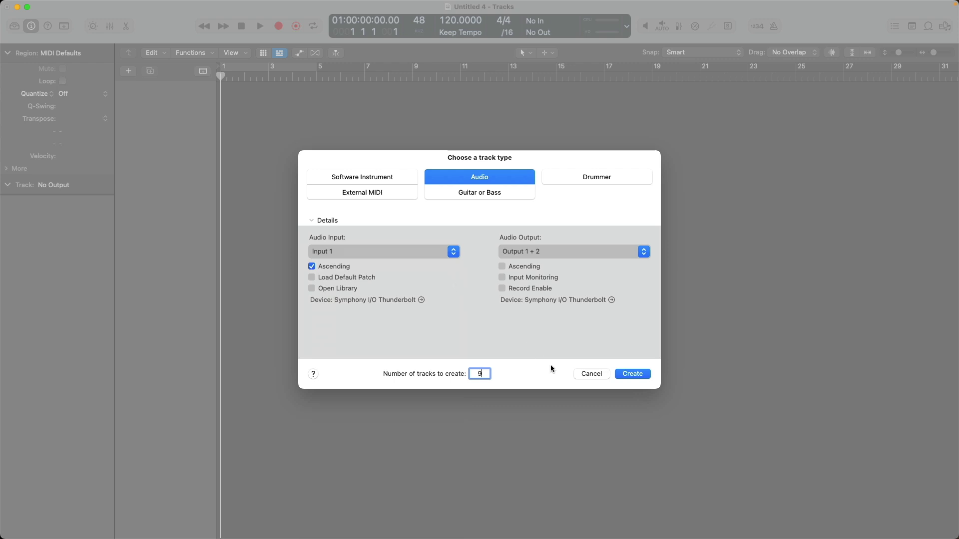
{"action": "left_click", "coordinate": [632, 374]}
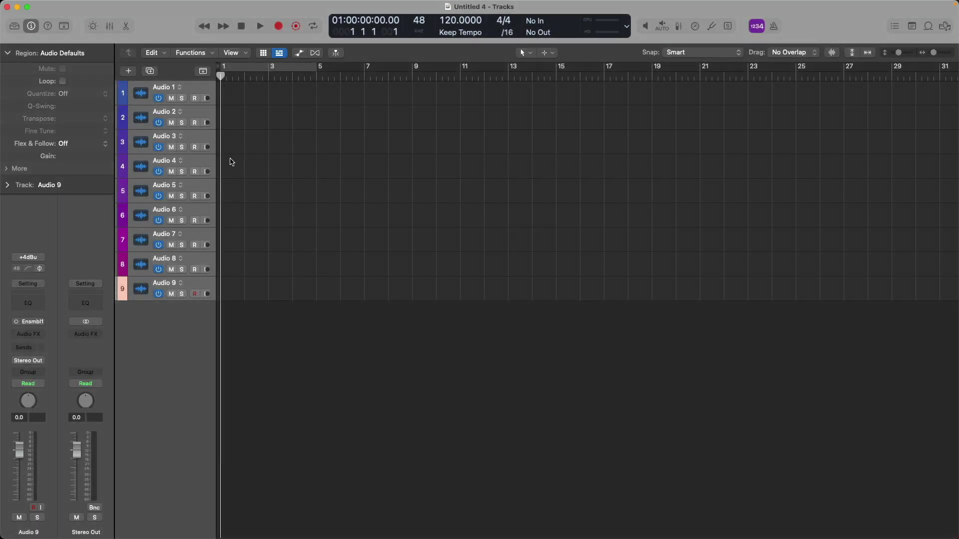
- Widen the track header area and show the Mixer with the nine audio channels
{"action": "left_click_drag", "start_coordinate": [218, 158], "coordinate": [242, 157]}
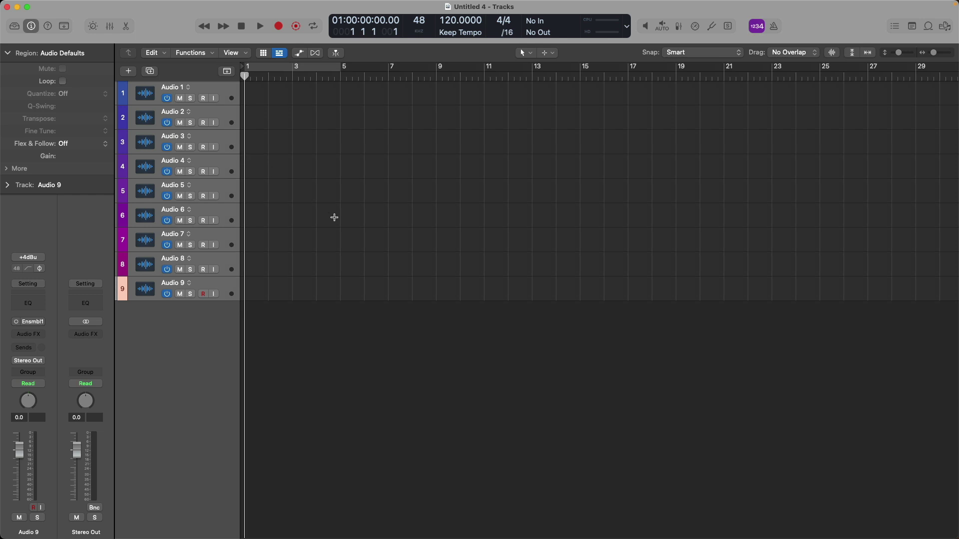
{"action": "key", "text": "x"}
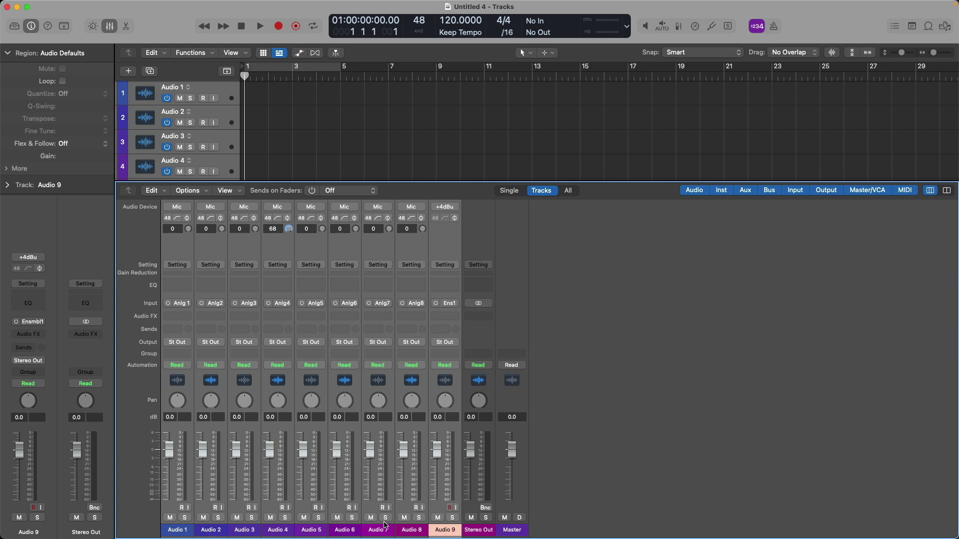
- Route Audio 7 to GTR 1, Audio 8 to GTR 2, and Audio 9 to Input 7
{"action": "left_click", "coordinate": [378, 530]}
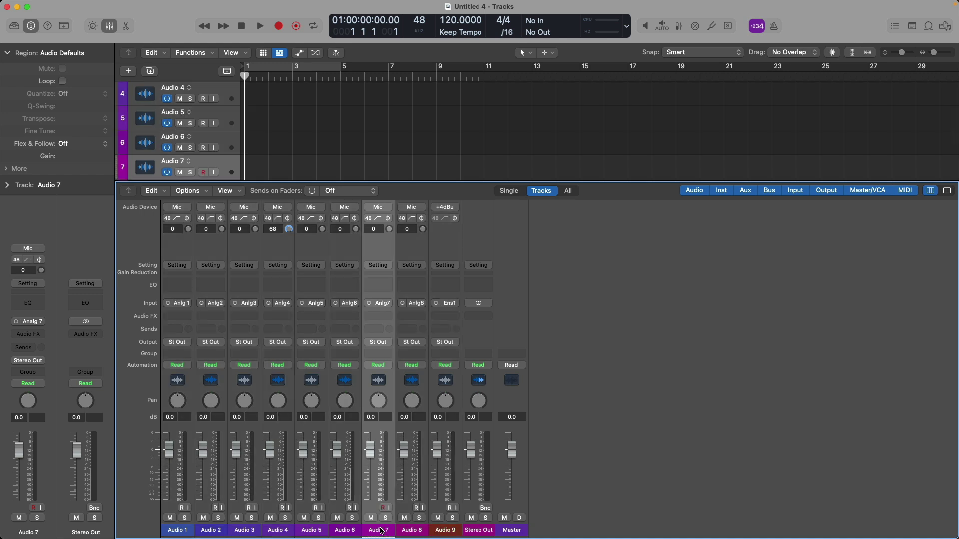
{"action": "left_click", "coordinate": [387, 304]}
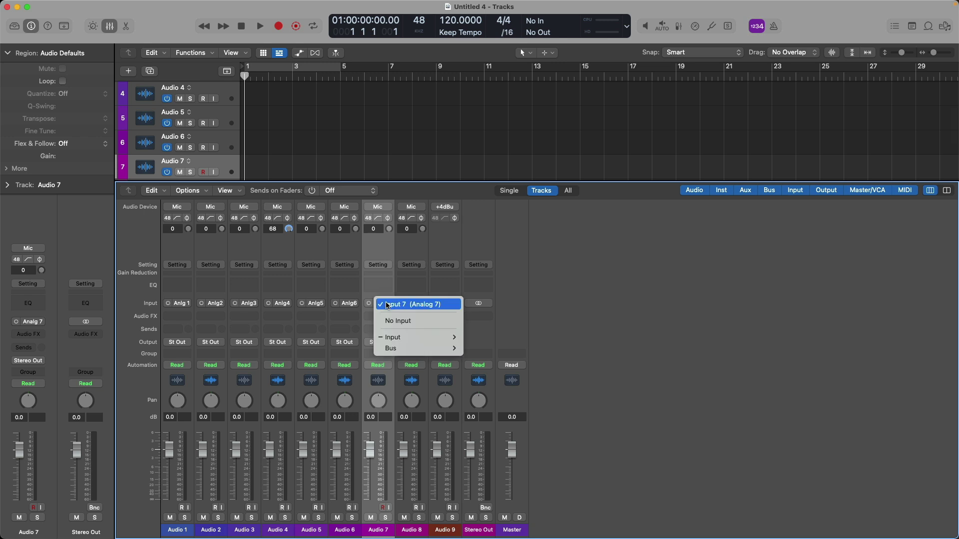
{"action": "mouse_move", "coordinate": [389, 338]}
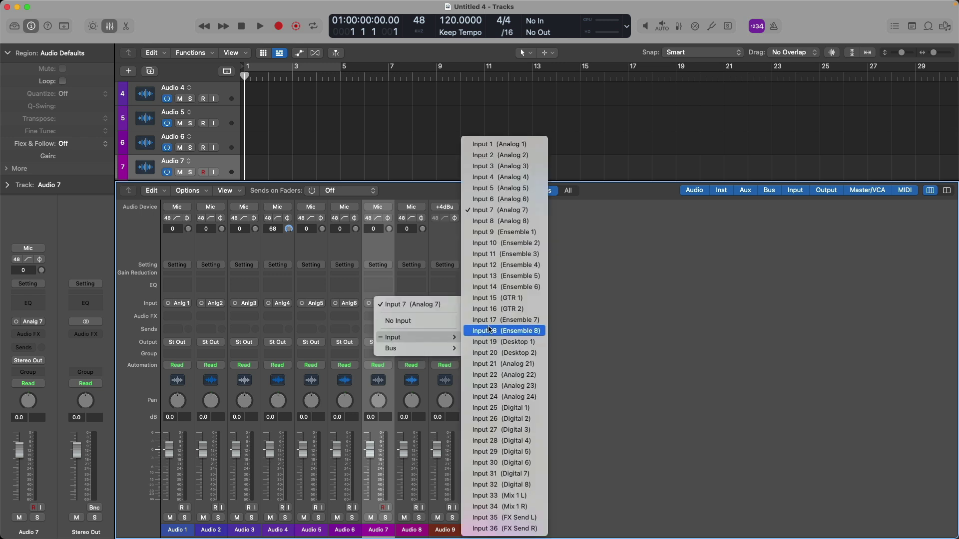
{"action": "left_click", "coordinate": [512, 299]}
{"action": "left_click", "coordinate": [418, 305]}
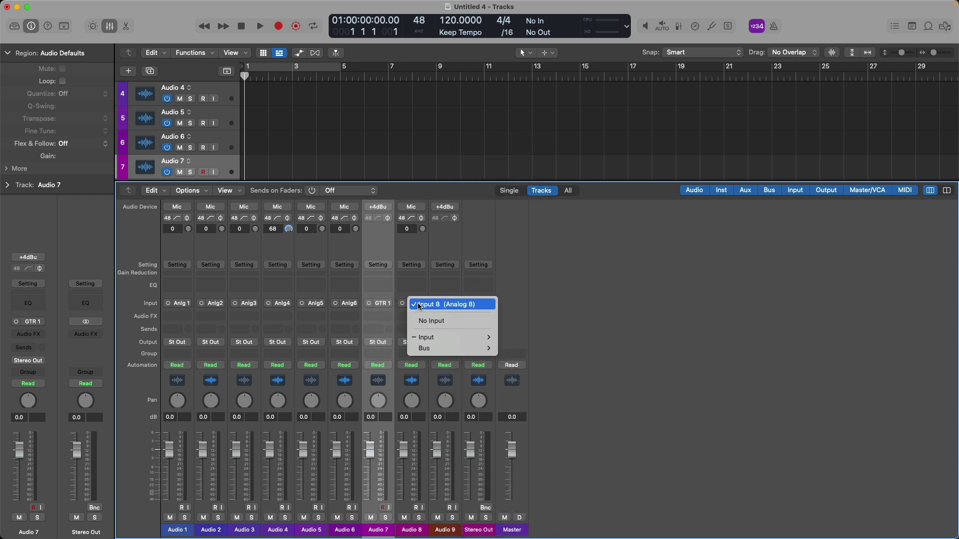
{"action": "mouse_move", "coordinate": [423, 337]}
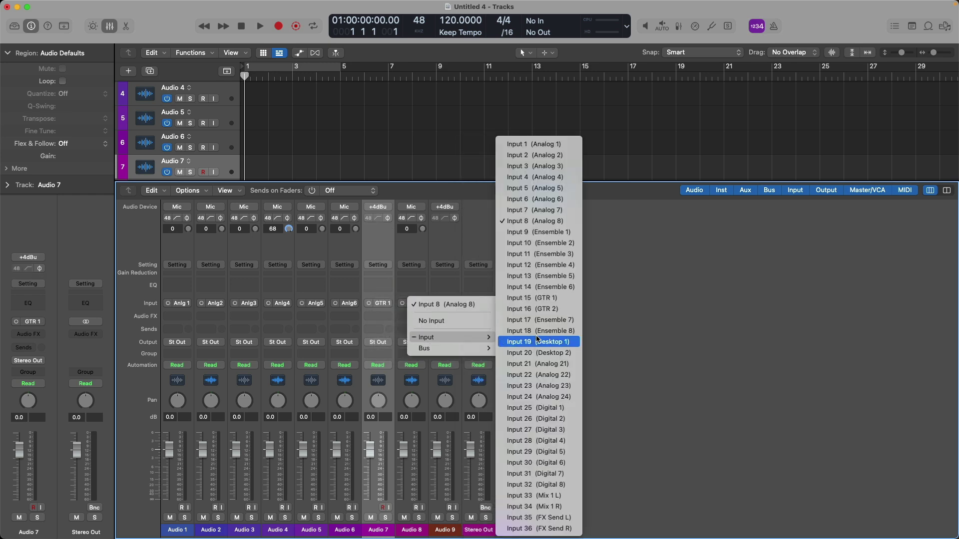
{"action": "left_click", "coordinate": [544, 311]}
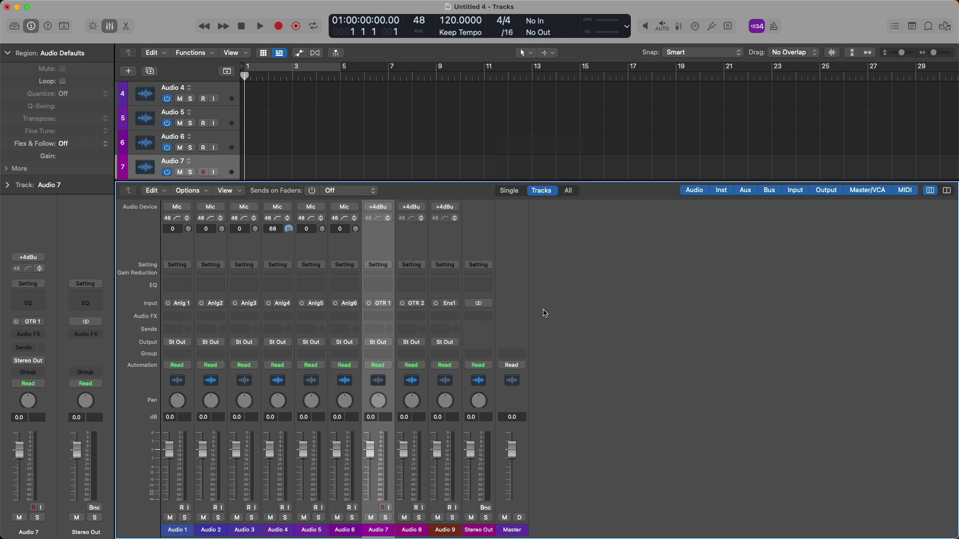
{"action": "left_click", "coordinate": [456, 304]}
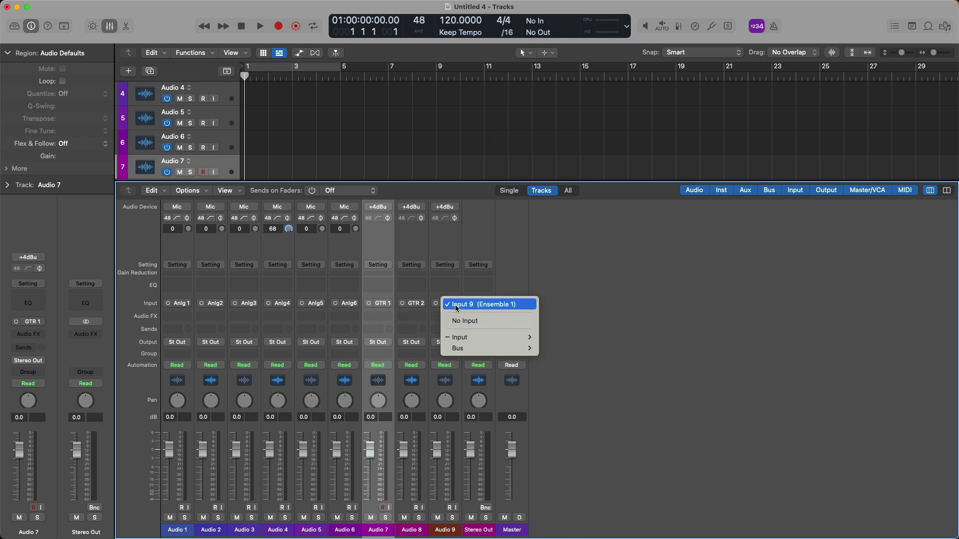
{"action": "mouse_move", "coordinate": [511, 337]}
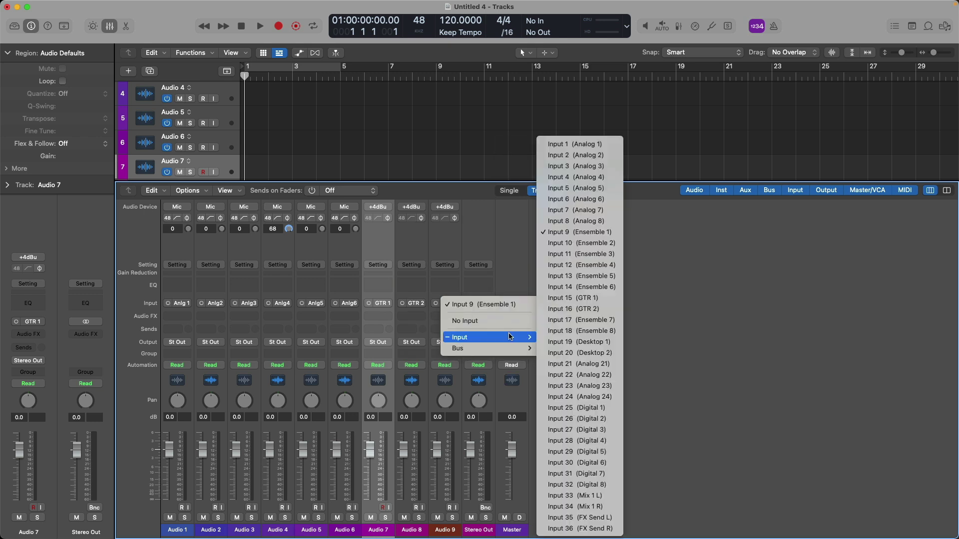
{"action": "left_click", "coordinate": [569, 211]}
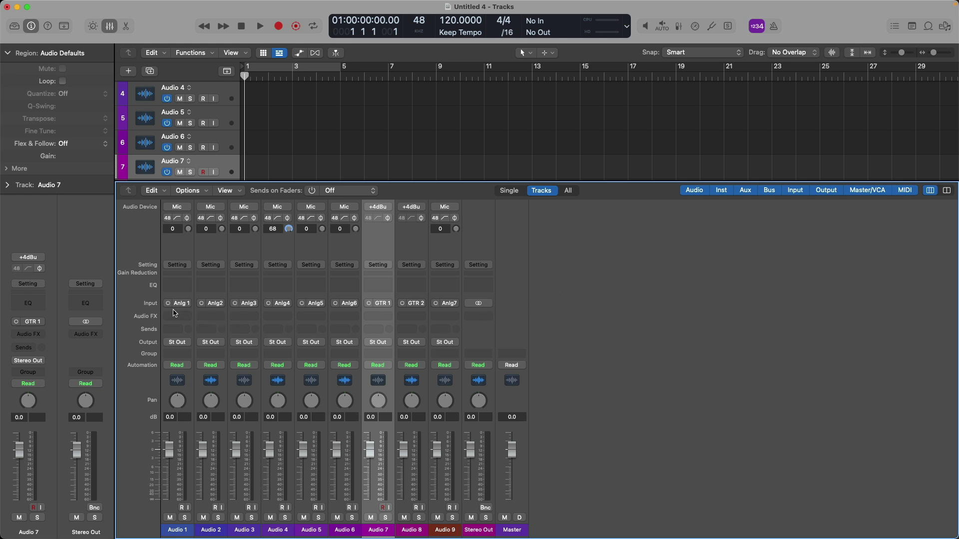
- Make Audio 1's input stereo, leaving it on Input 1-2
{"action": "left_click", "coordinate": [167, 304]}
{"action": "left_click", "coordinate": [184, 304]}
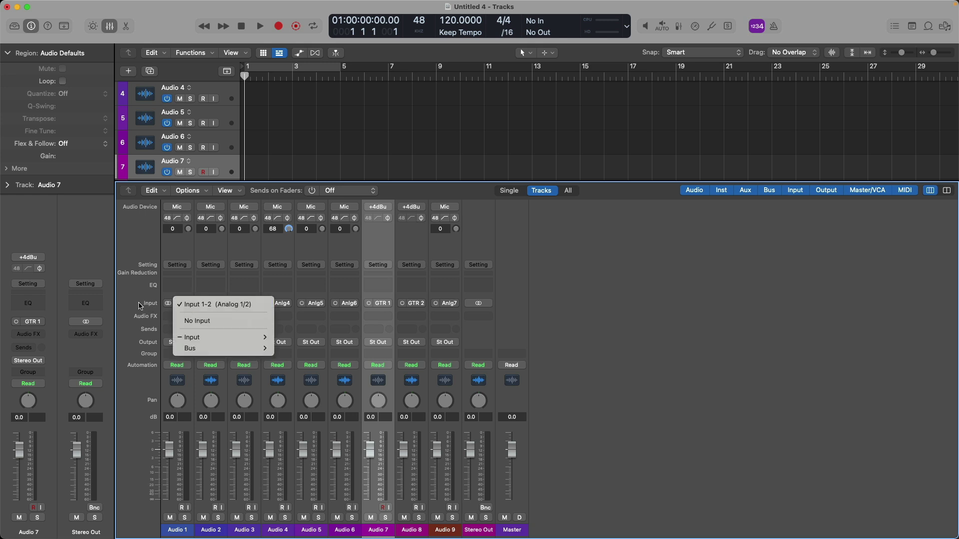
{"action": "left_click", "coordinate": [140, 306]}
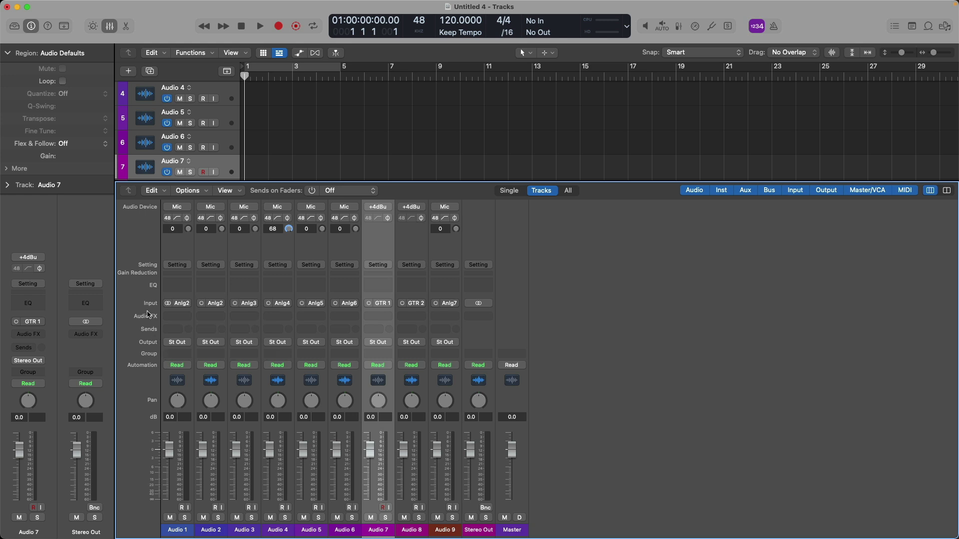
- Hide the Mixer and select the Audio 2 track for removal
{"action": "key", "text": "x"}
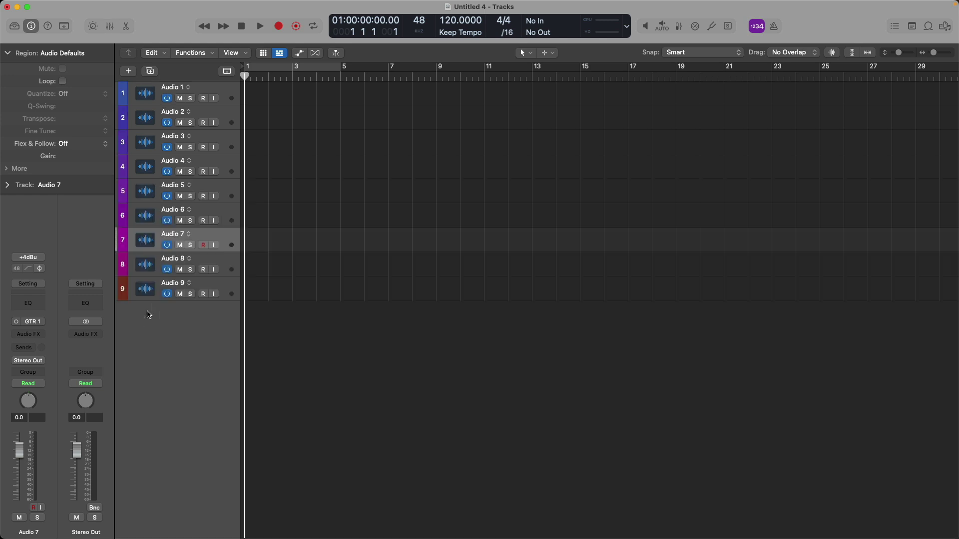
{"action": "left_click", "coordinate": [148, 123]}
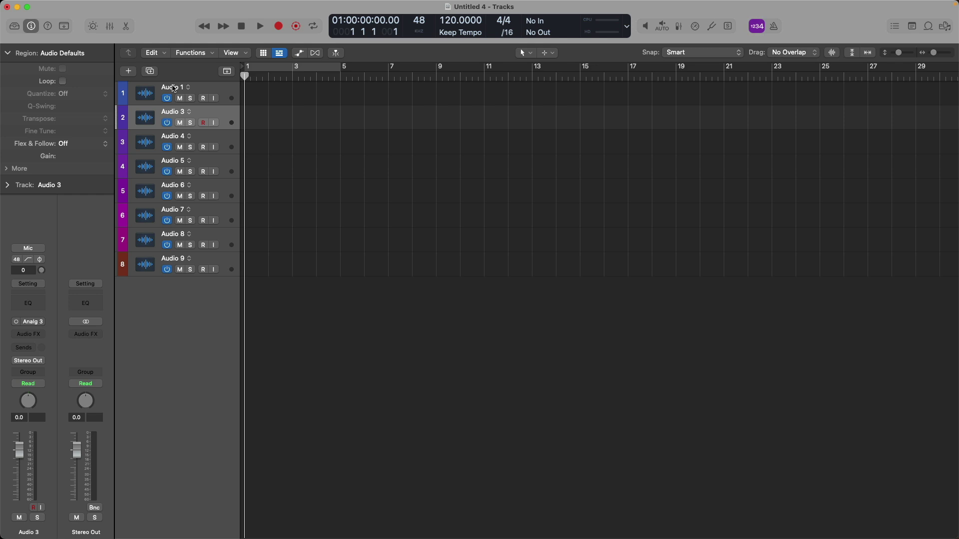
- Name tracks one through eight OH, KCK, SNR, RCK, FLR, BASS, GTR and VOX in order
{"action": "double_click", "coordinate": [173, 88]}
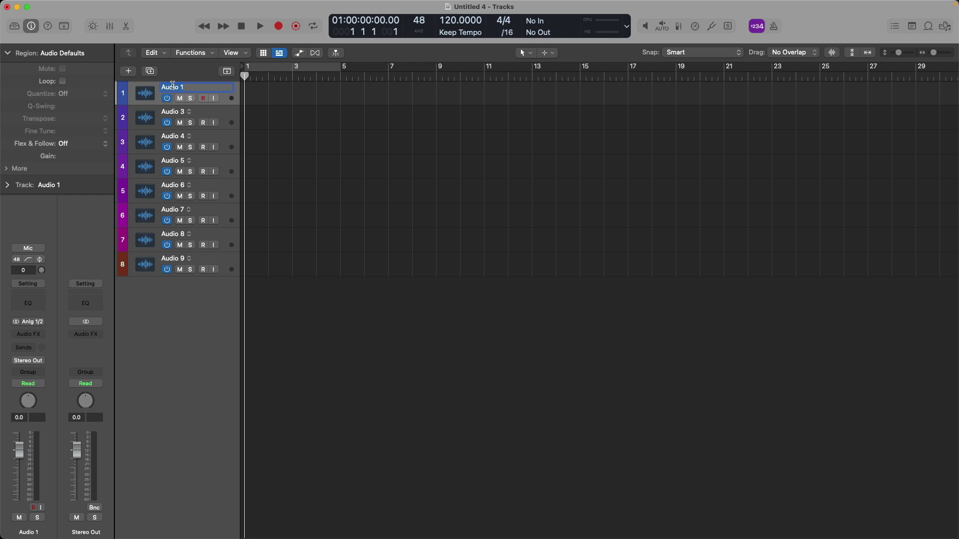
{"action": "type", "text": "OH"}
{"action": "key", "text": "Tab"}
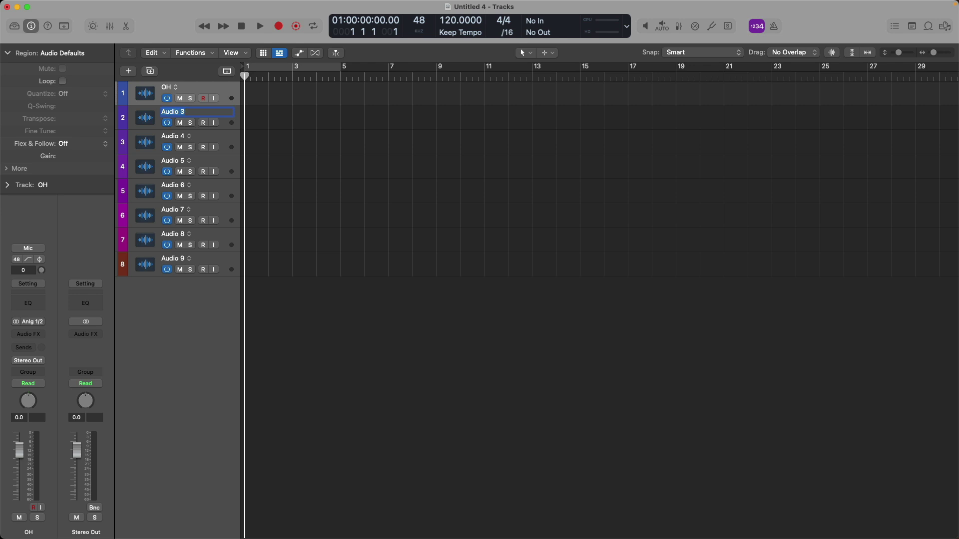
{"action": "type", "text": "KCK"}
{"action": "key", "text": "Tab"}
{"action": "type", "text": "SNR"}
{"action": "key", "text": "Tab"}
{"action": "type", "text": "RCK"}
{"action": "key", "text": "Tab"}
{"action": "type", "text": "FLR"}
{"action": "key", "text": "Tab"}
{"action": "type", "text": "BASS"}
{"action": "key", "text": "Tab"}
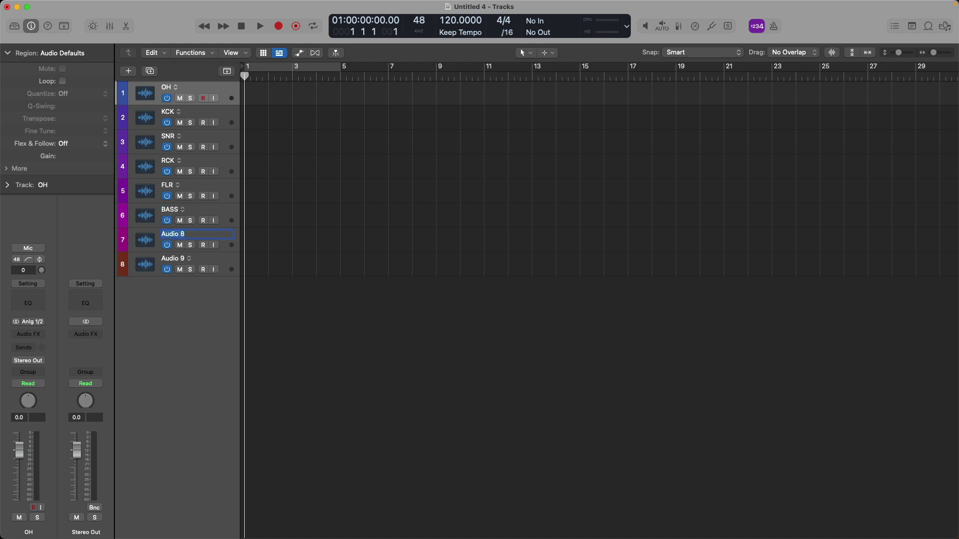
{"action": "type", "text": "GTR"}
{"action": "key", "text": "Tab"}
{"action": "type", "text": "VOX"}
{"action": "key", "text": "Return"}
- Give the five drum tracks a drum-kit icon and the KCK track a kick-drum icon
{"action": "left_click", "coordinate": [147, 194], "text": "shift"}
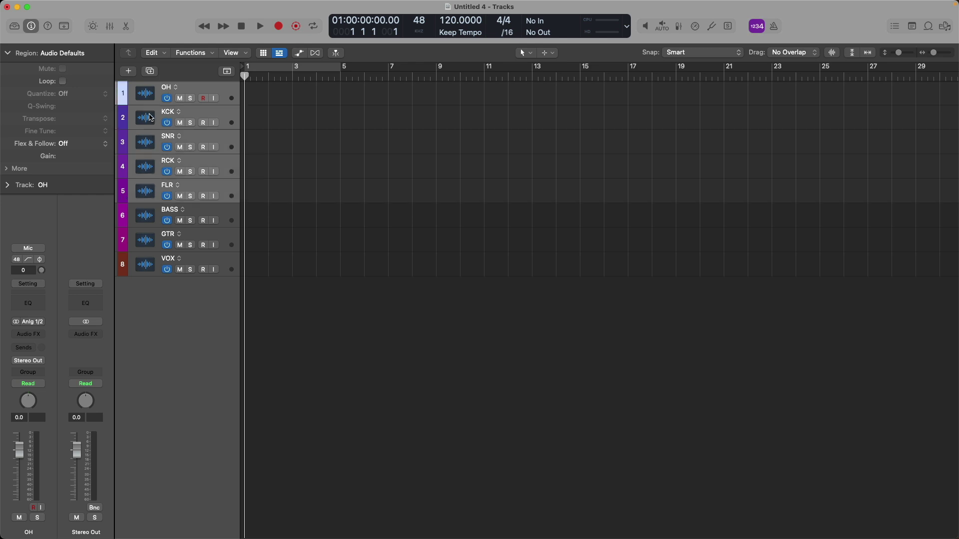
{"action": "left_click", "coordinate": [150, 97]}
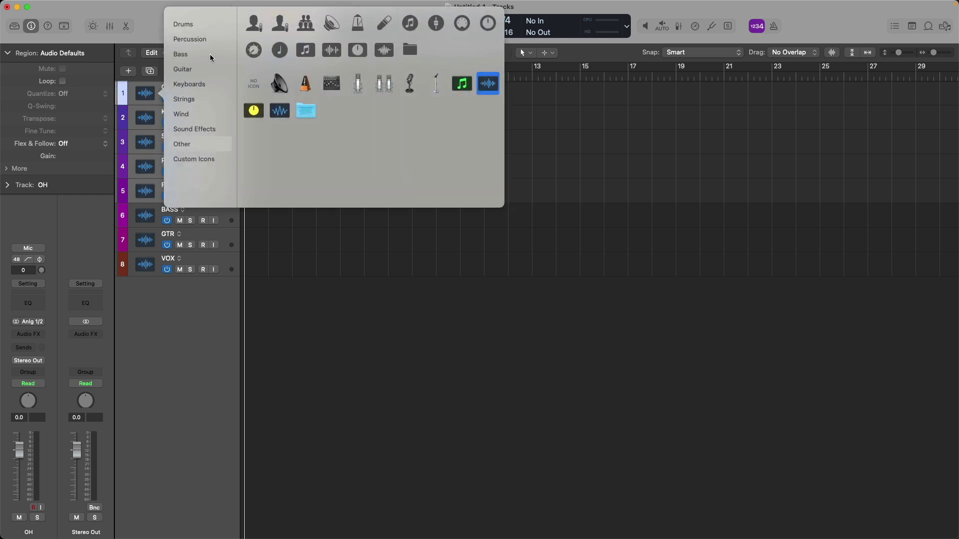
{"action": "left_click", "coordinate": [215, 25]}
{"action": "left_click", "coordinate": [252, 23]}
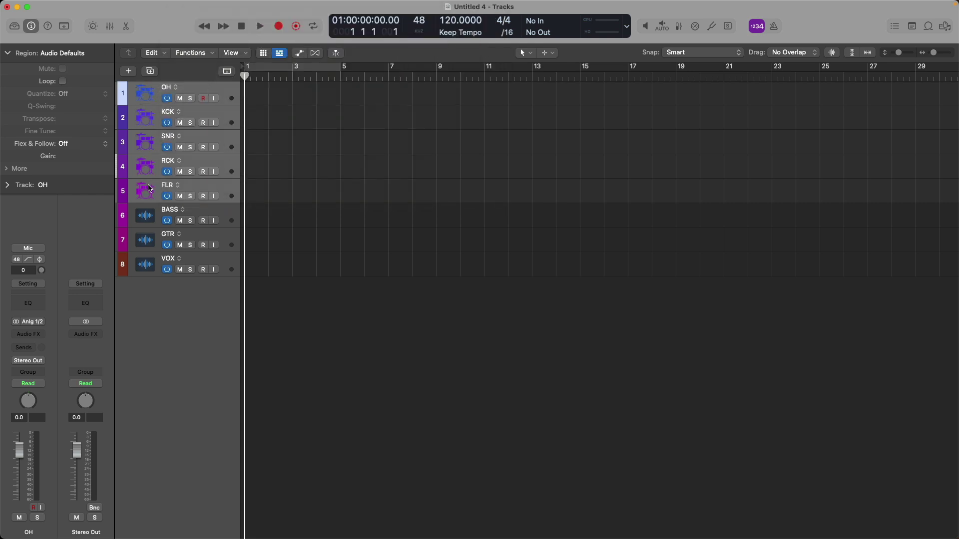
{"action": "left_click", "coordinate": [146, 119]}
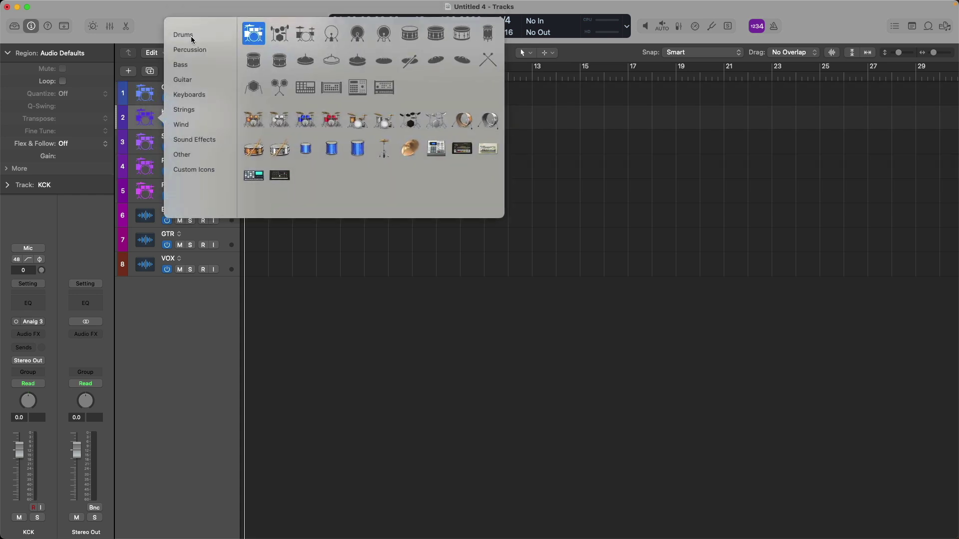
{"action": "left_click", "coordinate": [342, 43]}
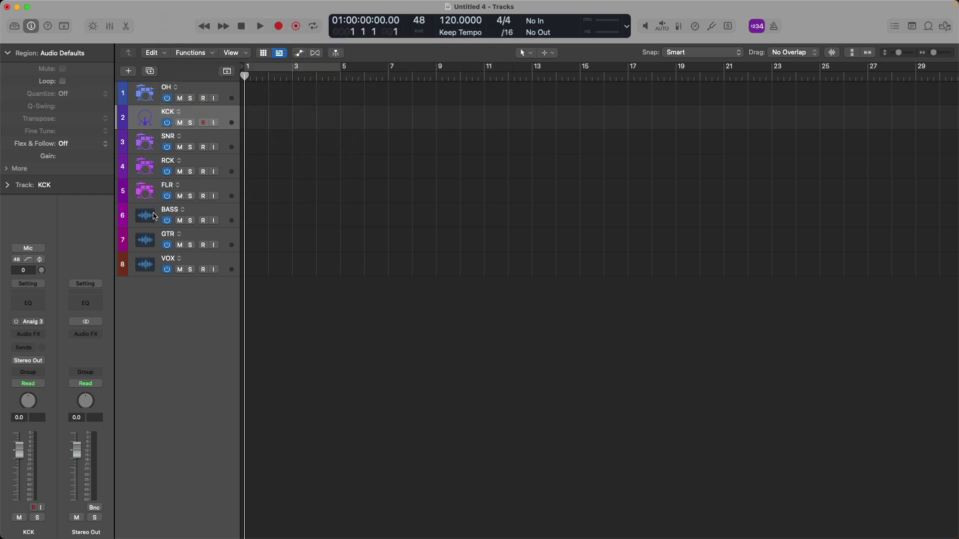
- Give BASS a bass guitar icon, GTR a guitar icon, and VOX a microphone icon
{"action": "left_click", "coordinate": [154, 218]}
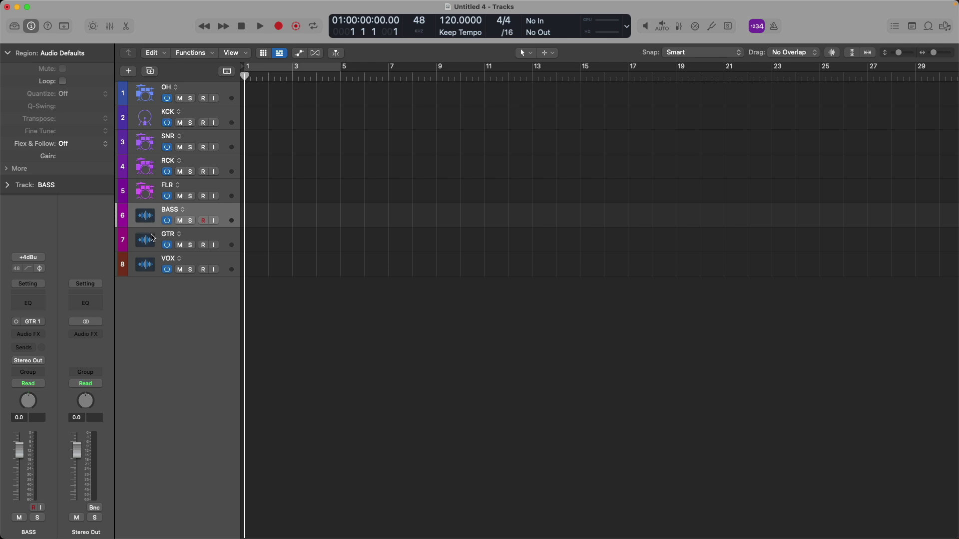
{"action": "left_click", "coordinate": [152, 238], "text": "shift"}
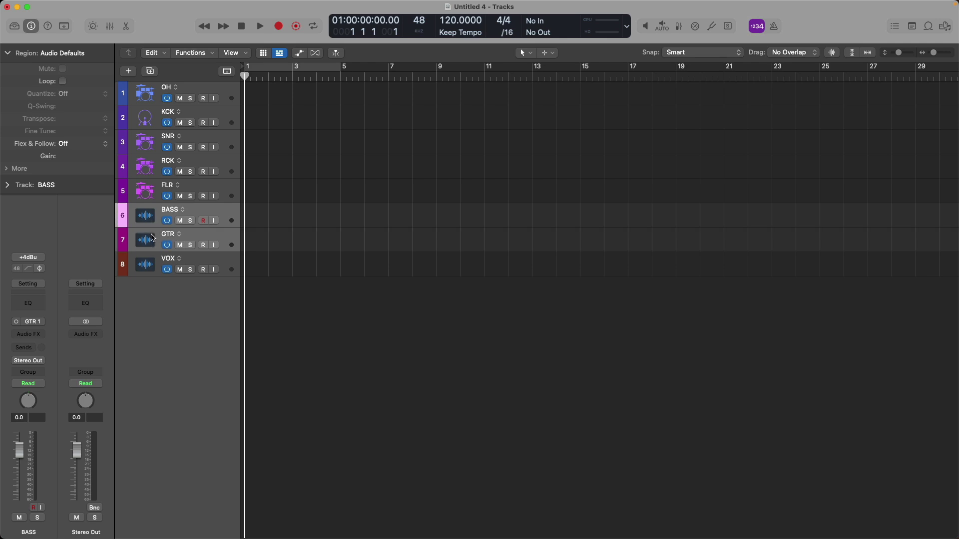
{"action": "left_click", "coordinate": [151, 218]}
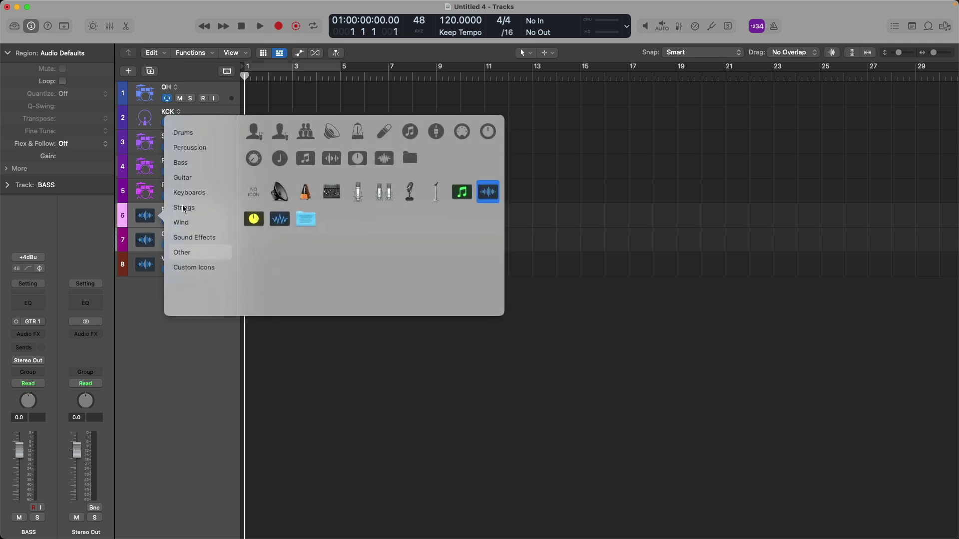
{"action": "left_click", "coordinate": [203, 178]}
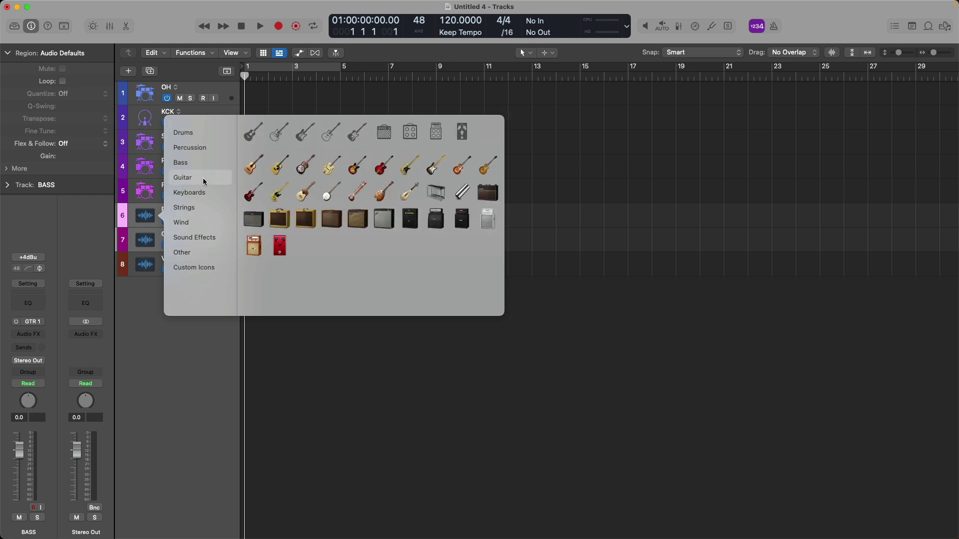
{"action": "left_click", "coordinate": [278, 134]}
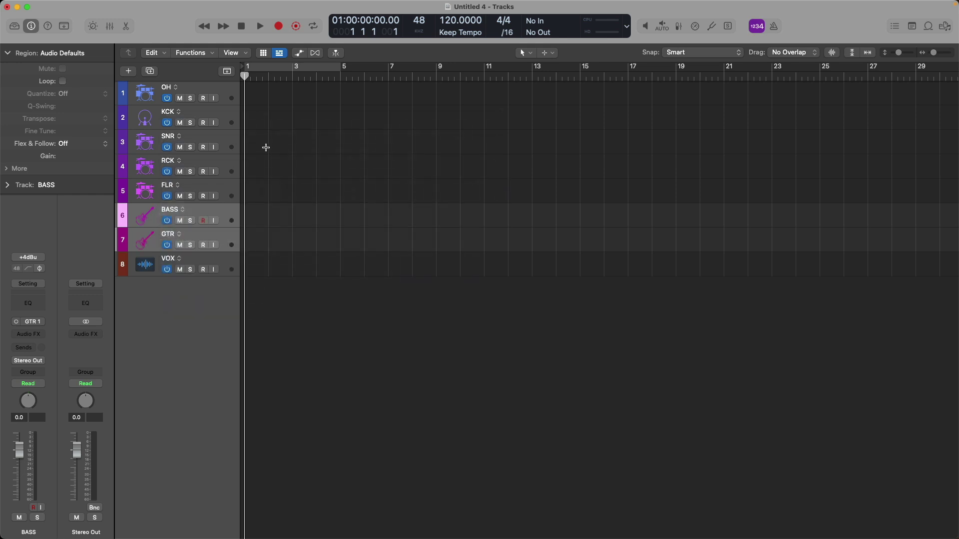
{"action": "left_click", "coordinate": [150, 215]}
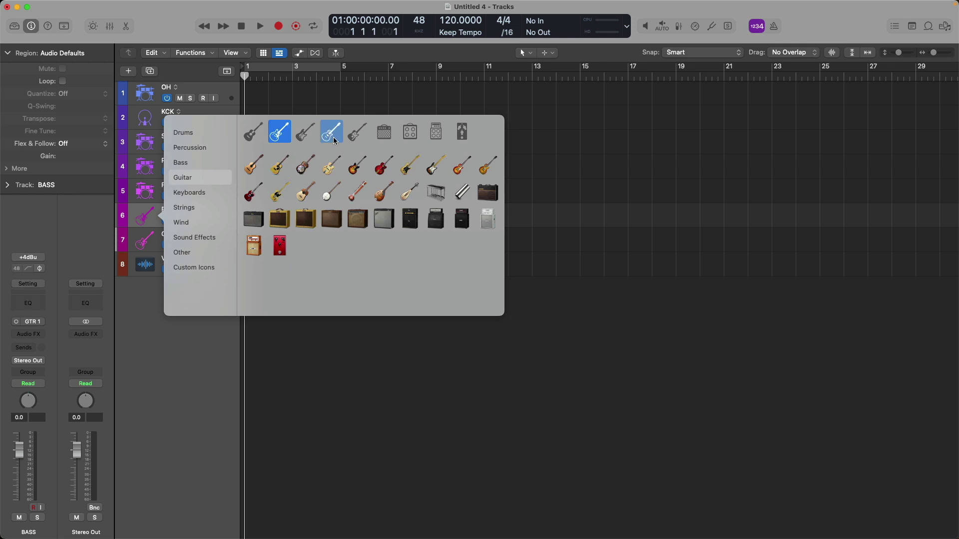
{"action": "left_click", "coordinate": [303, 143]}
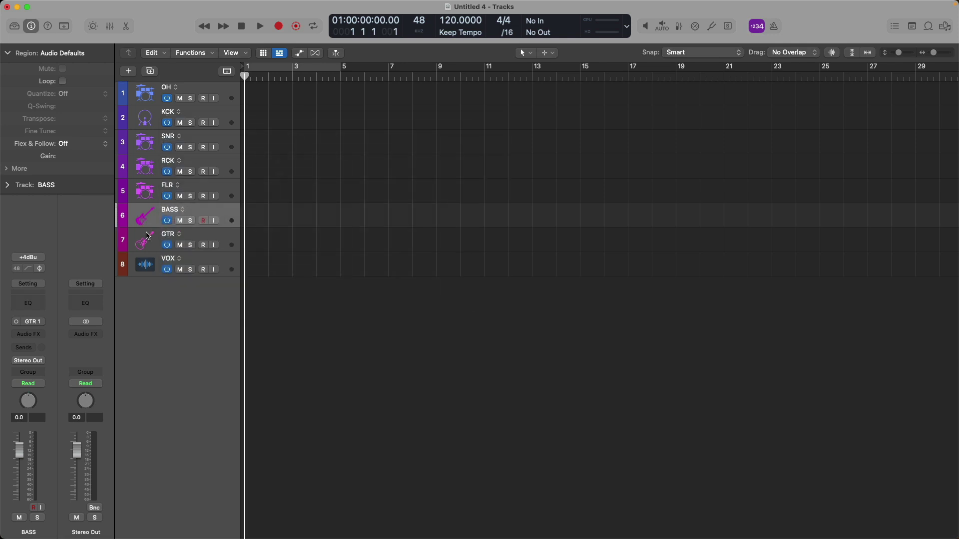
{"action": "left_click", "coordinate": [141, 245]}
{"action": "left_click", "coordinate": [325, 162]}
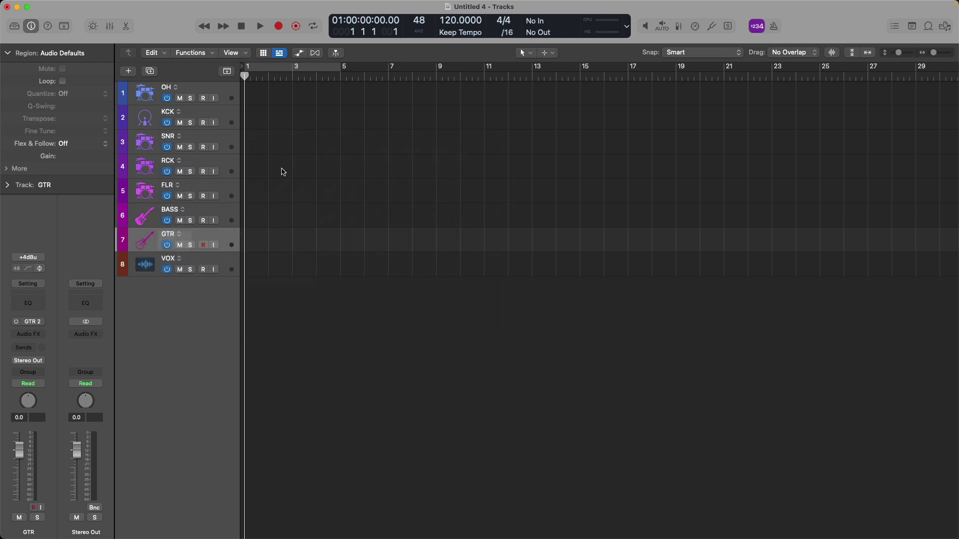
{"action": "left_click", "coordinate": [144, 260]}
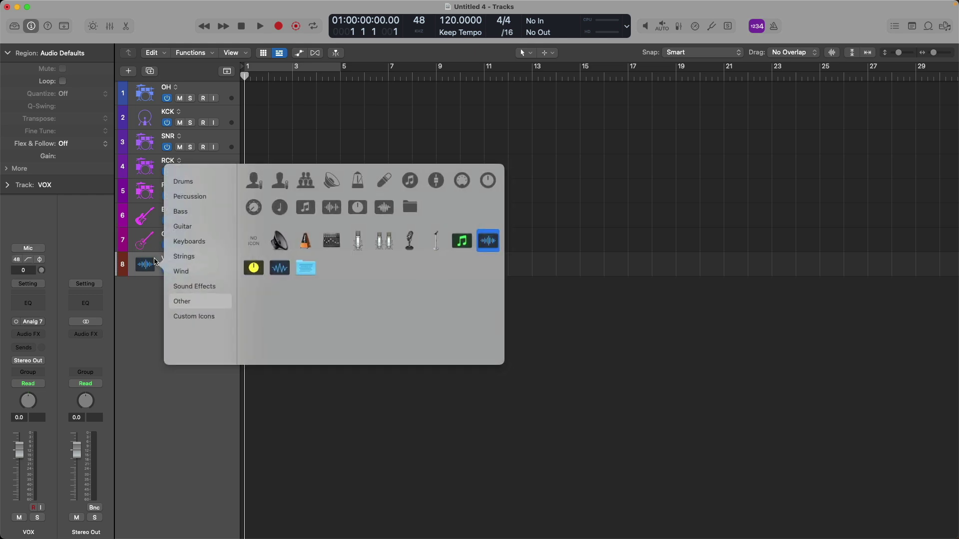
{"action": "left_click", "coordinate": [384, 180]}
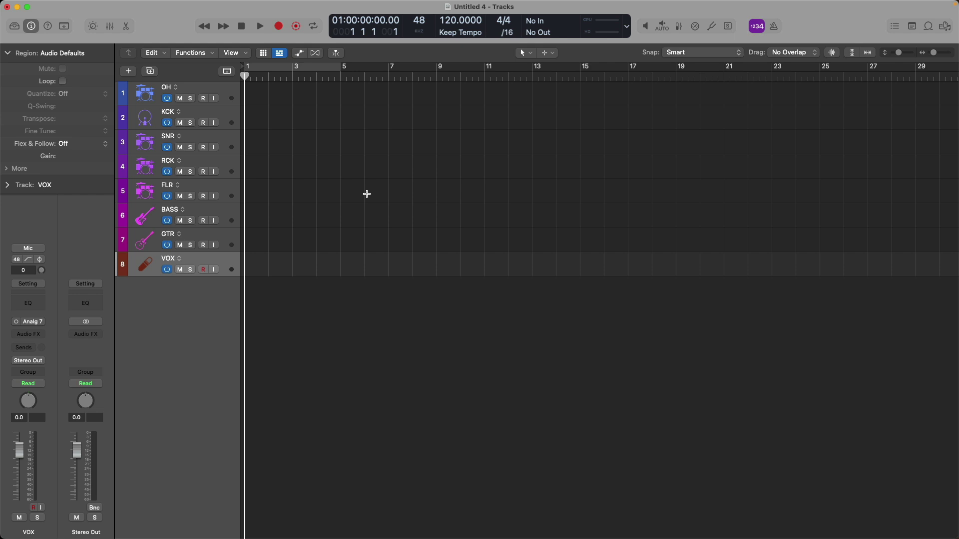
- Show the Mixer, select drum channels OH through FLR, and open their Audio FX plug-in list
{"action": "key", "text": "x"}
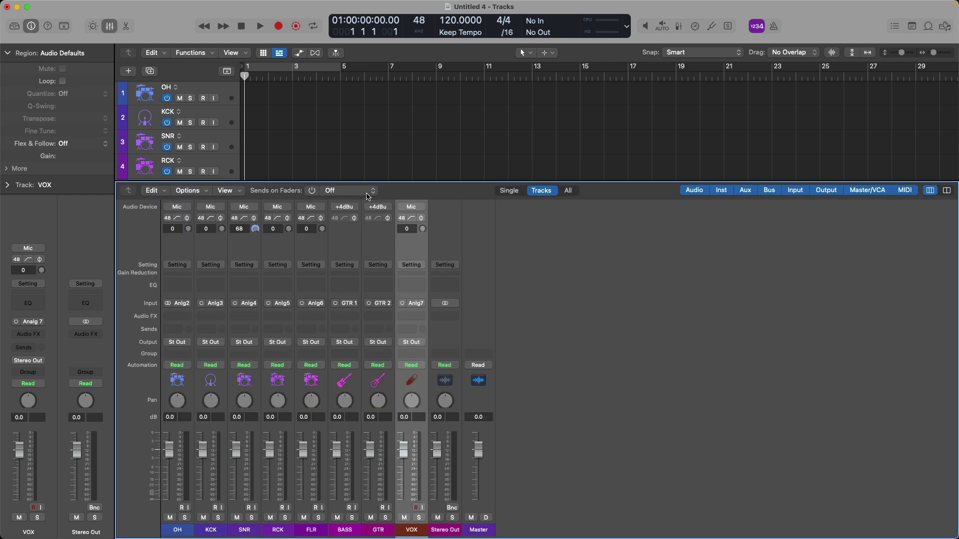
{"action": "left_click", "coordinate": [186, 530]}
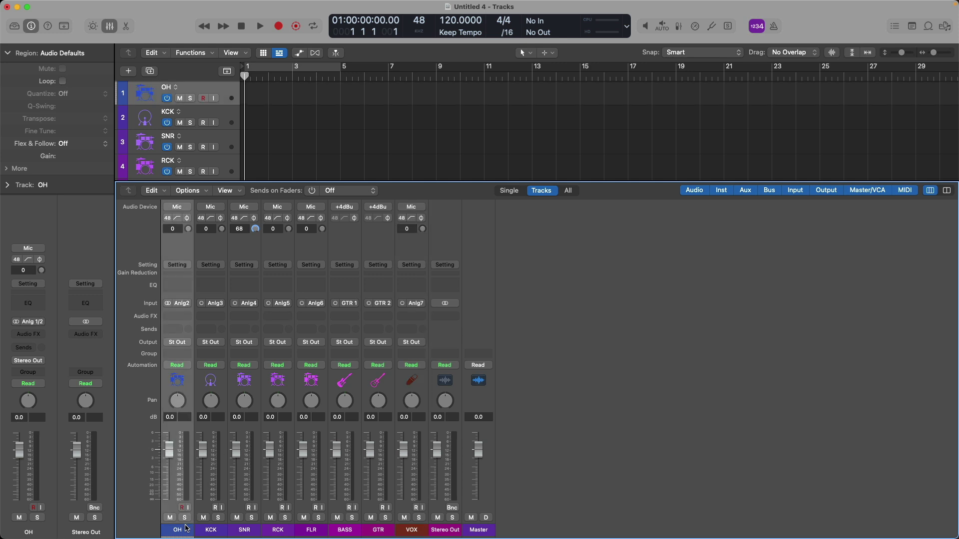
{"action": "left_click", "coordinate": [313, 530], "text": "shift"}
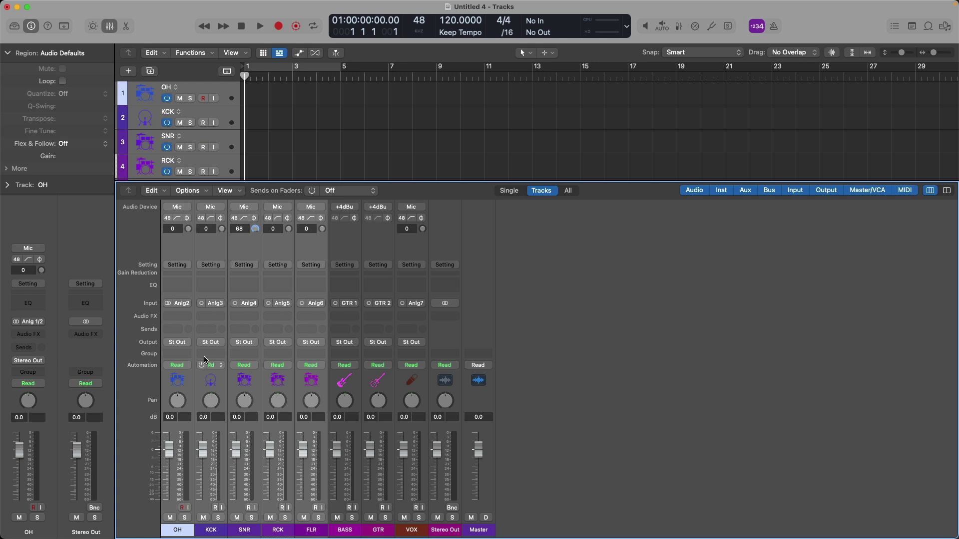
{"action": "left_click", "coordinate": [189, 320]}
{"action": "scroll", "coordinate": [200, 464], "scroll_direction": "down", "scroll_amount": 2}
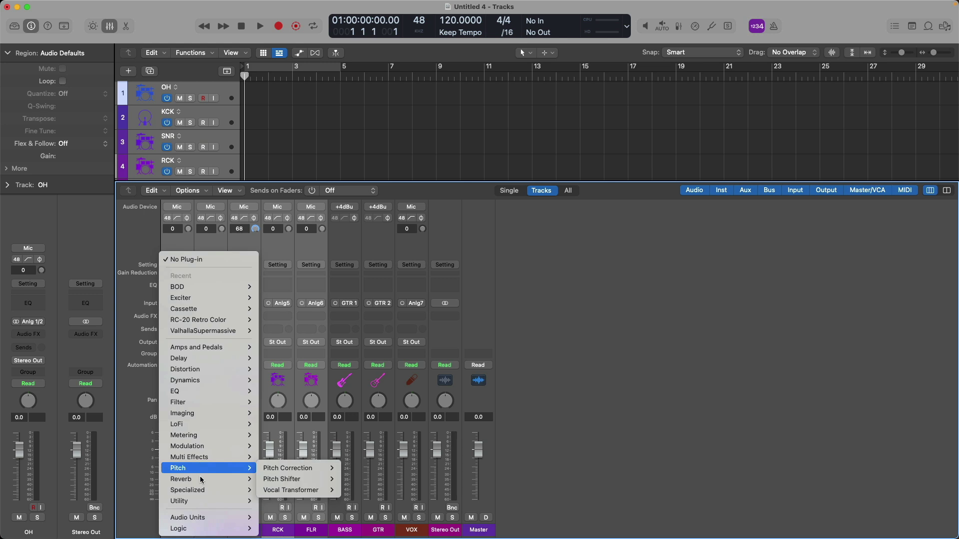
- Insert a stereo Gain plug-in on the drum channels and check KCK's Phase Invert, leaving it off
{"action": "mouse_move", "coordinate": [205, 501]}
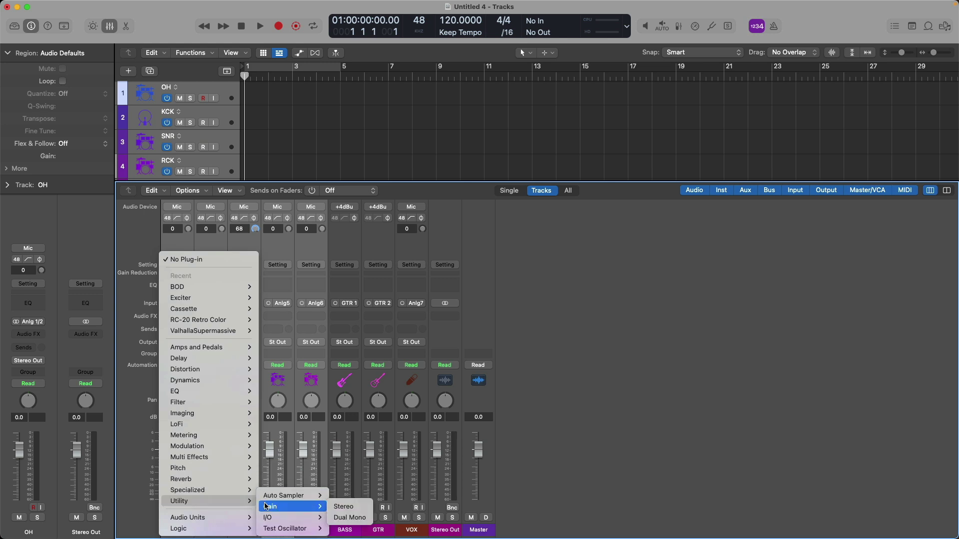
{"action": "left_click", "coordinate": [268, 506]}
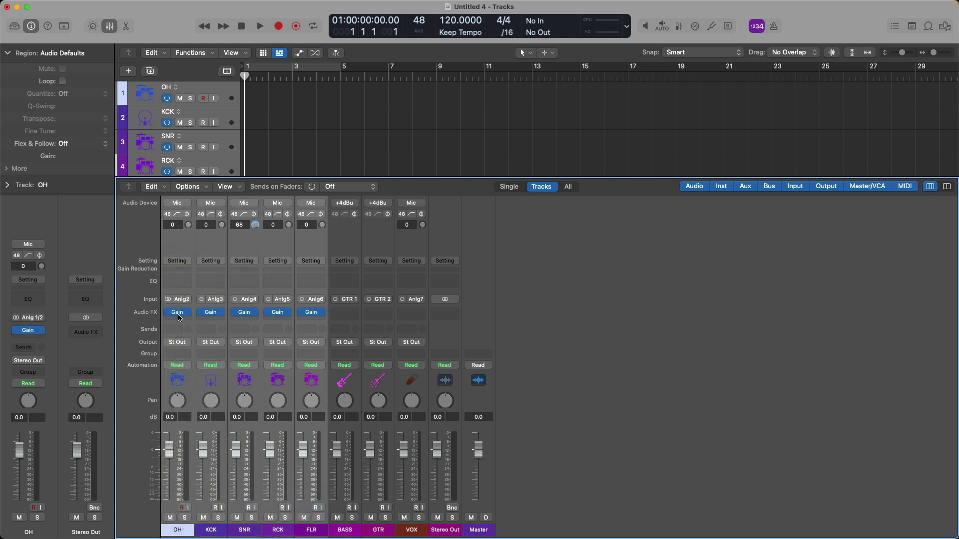
{"action": "left_click", "coordinate": [179, 314]}
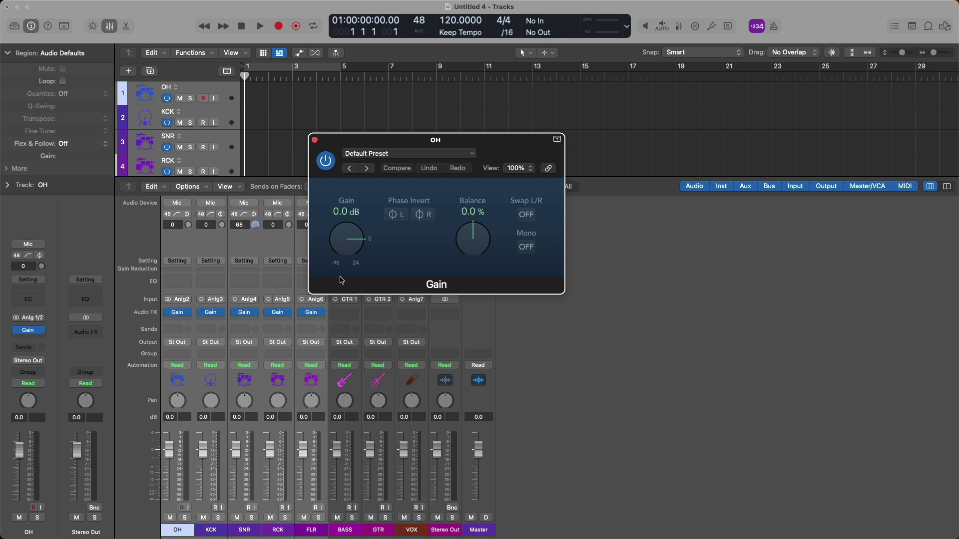
{"action": "left_click", "coordinate": [223, 314]}
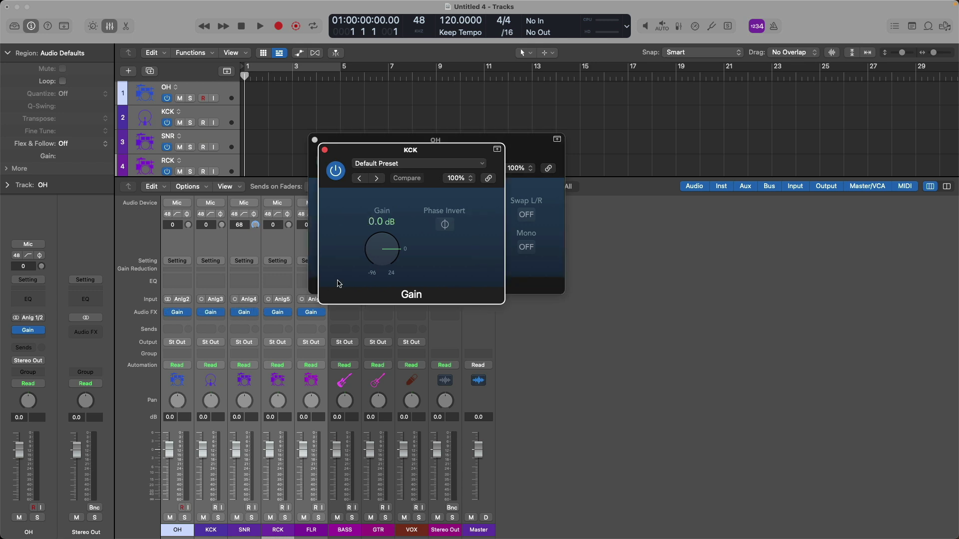
{"action": "left_click", "coordinate": [443, 226]}
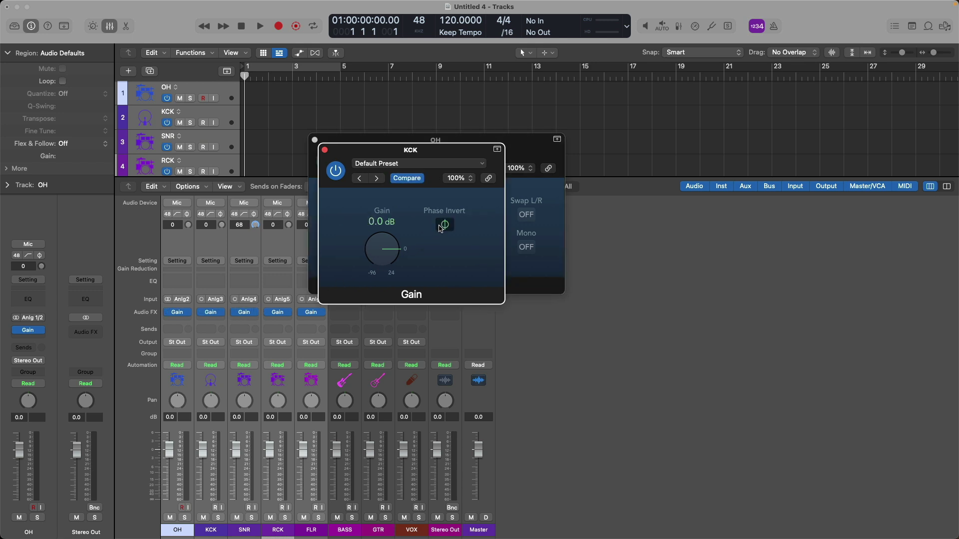
{"action": "left_click", "coordinate": [442, 227]}
{"action": "left_click", "coordinate": [325, 151], "text": "alt"}
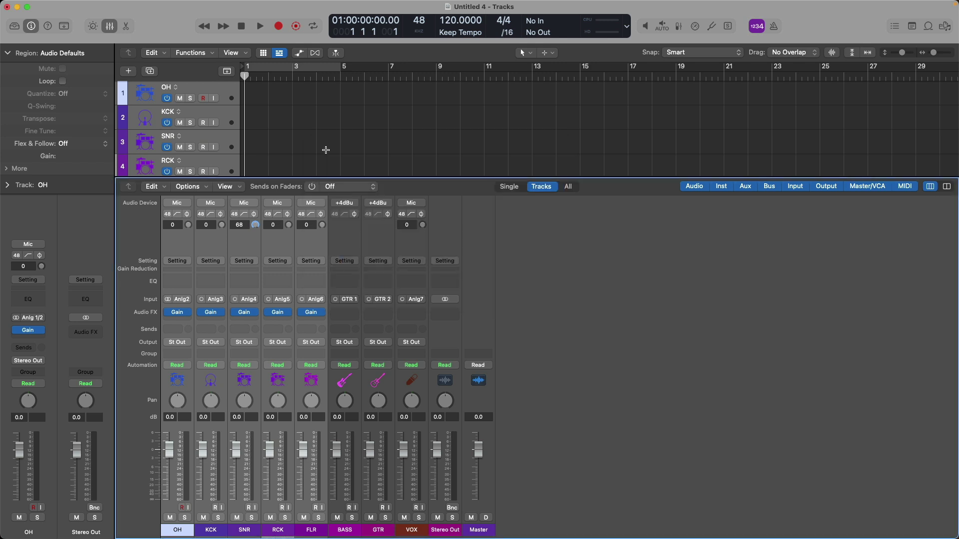
- Select SNR, toggle RCK's phase inversion back off, and open SNR's Gain plug-in
{"action": "left_click", "coordinate": [253, 237]}
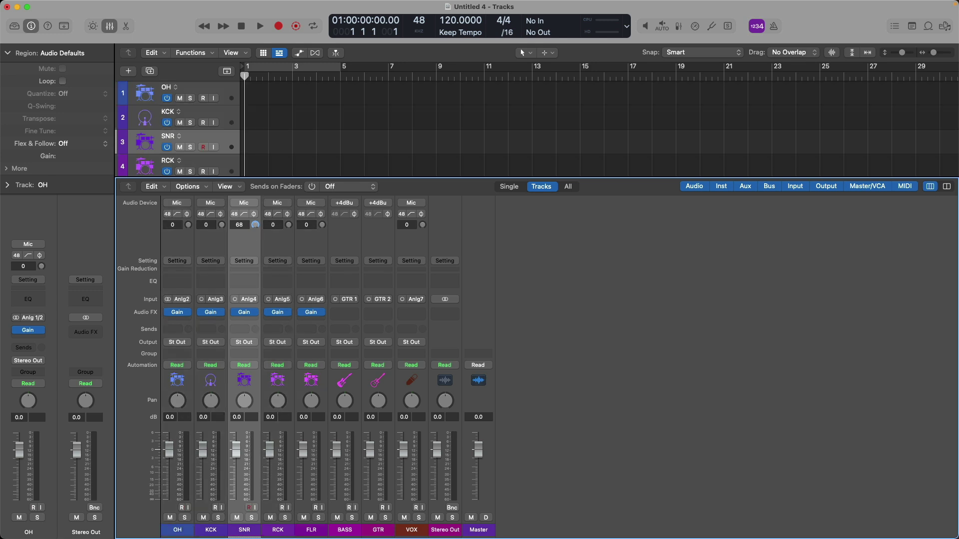
{"action": "left_click", "coordinate": [287, 214]}
{"action": "left_click", "coordinate": [287, 215]}
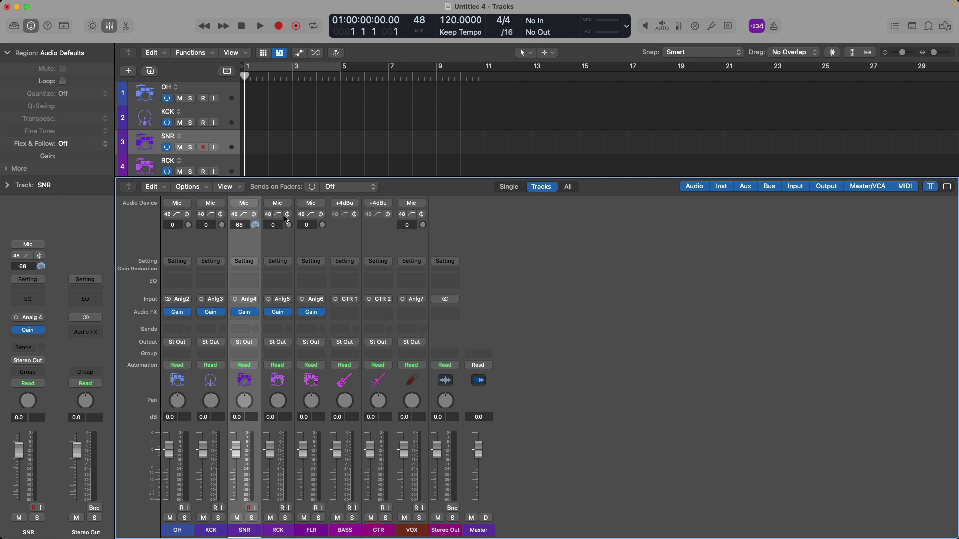
{"action": "left_click", "coordinate": [244, 312]}
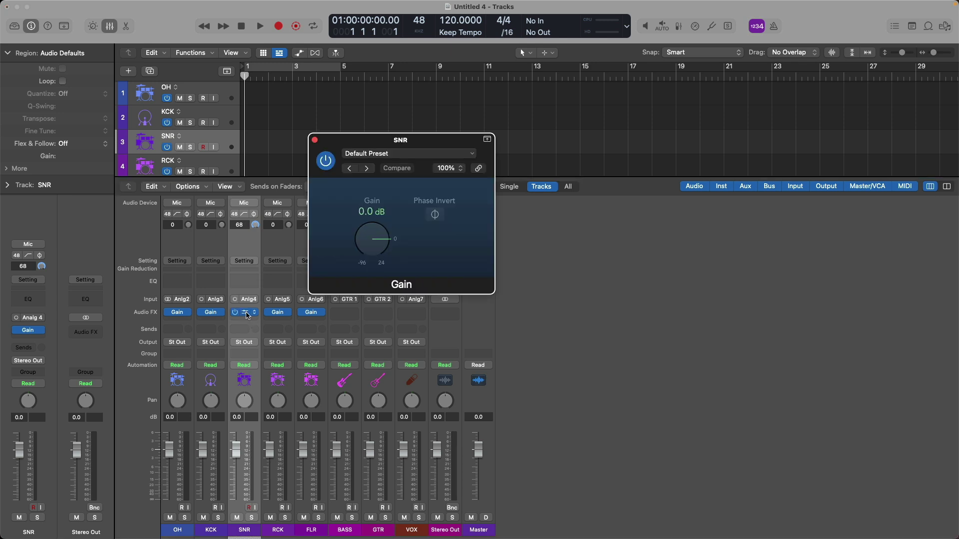
- Add Channel EQ and a Compressor to drum channels OH through FLR
{"action": "left_click", "coordinate": [315, 141]}
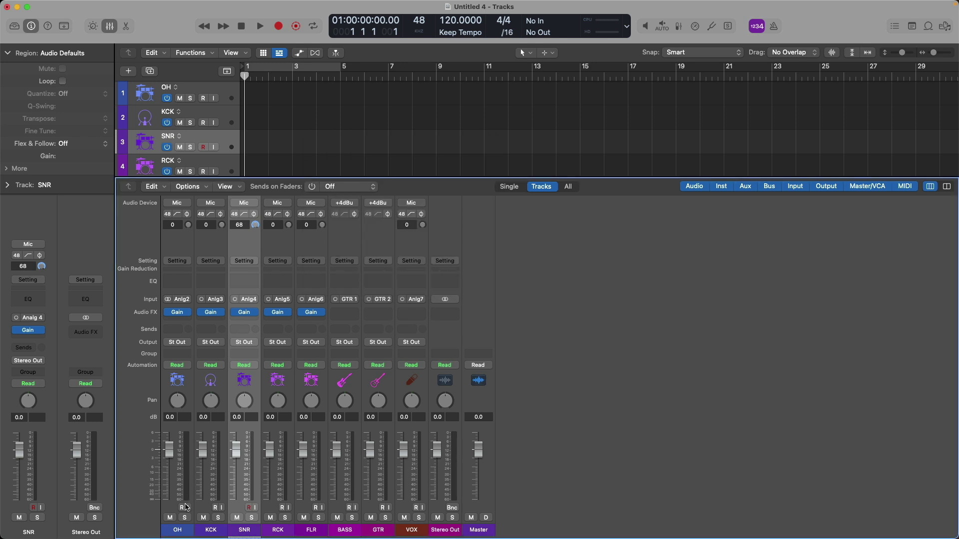
{"action": "left_click", "coordinate": [181, 530]}
{"action": "left_click", "coordinate": [309, 532], "text": "shift"}
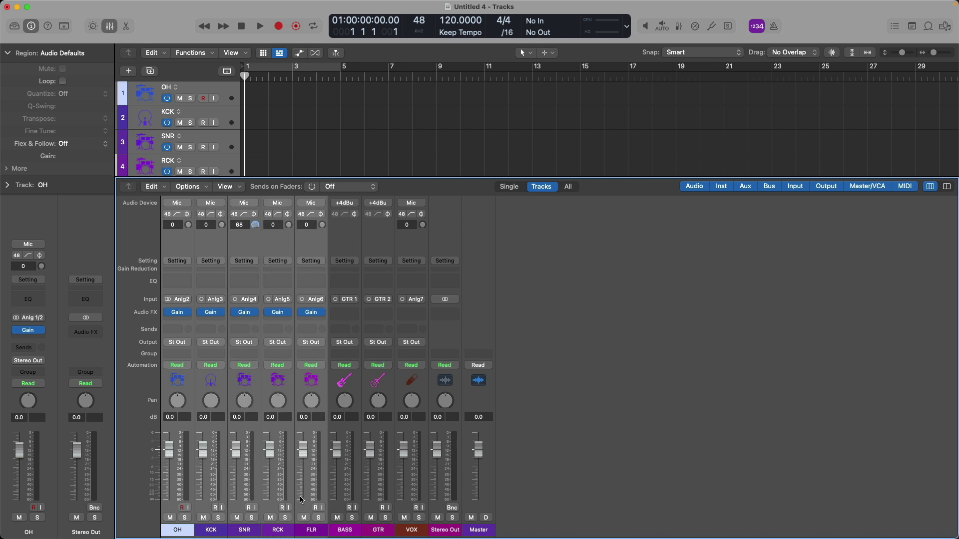
{"action": "left_click", "coordinate": [189, 287]}
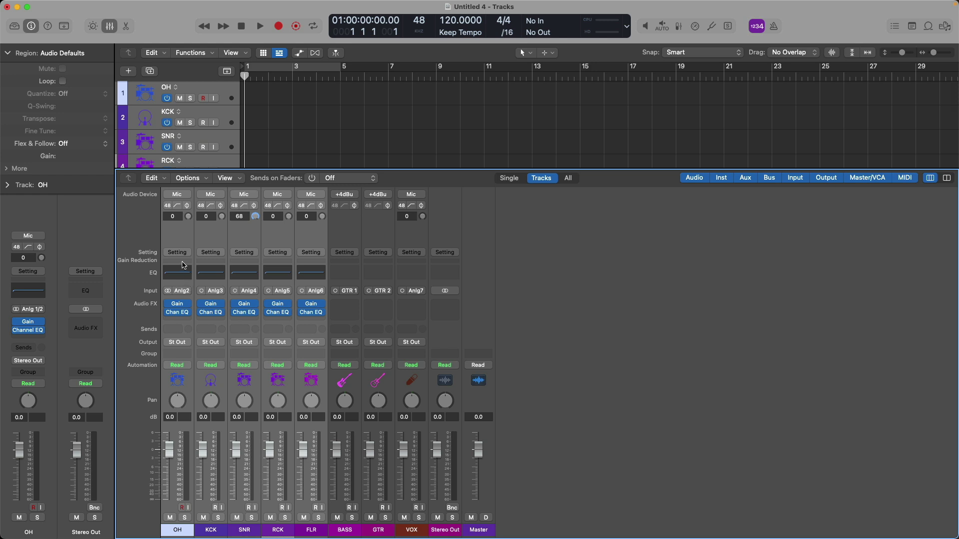
{"action": "left_click", "coordinate": [183, 263]}
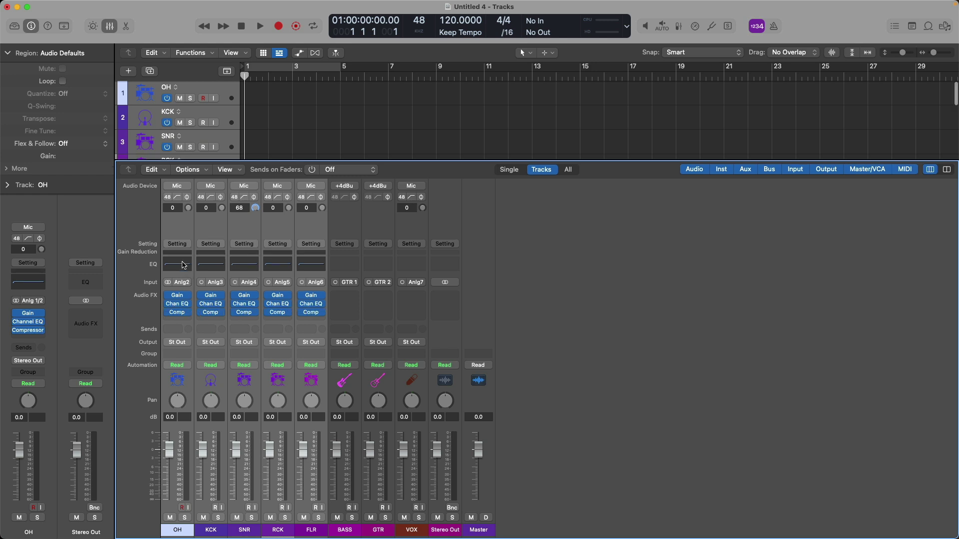
{"action": "left_click", "coordinate": [207, 530]}
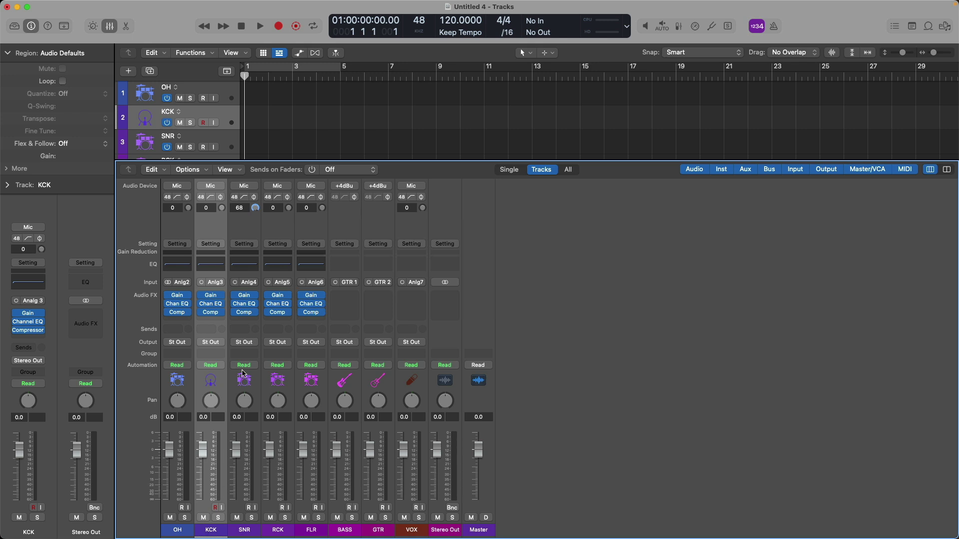
- Switch the SNR channel's Compressor to the Studio FET model
{"action": "left_click", "coordinate": [246, 313]}
{"action": "mouse_move", "coordinate": [440, 382]}
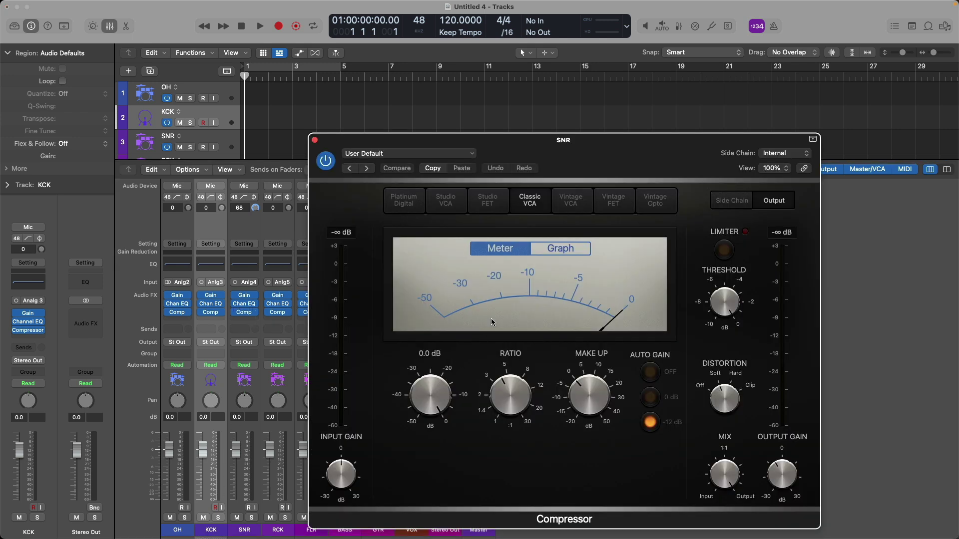
{"action": "left_click", "coordinate": [503, 205]}
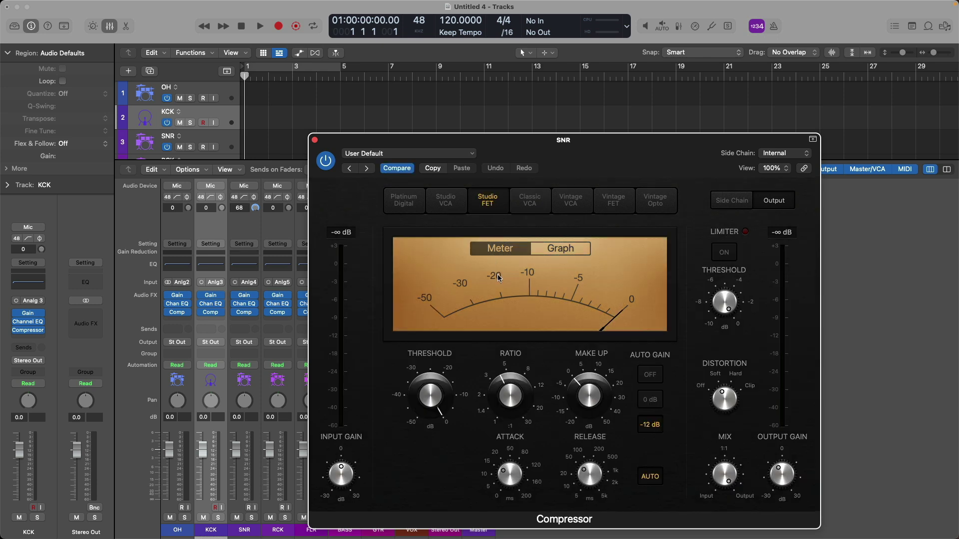
{"action": "left_click", "coordinate": [315, 140]}
{"action": "left_click", "coordinate": [337, 215]}
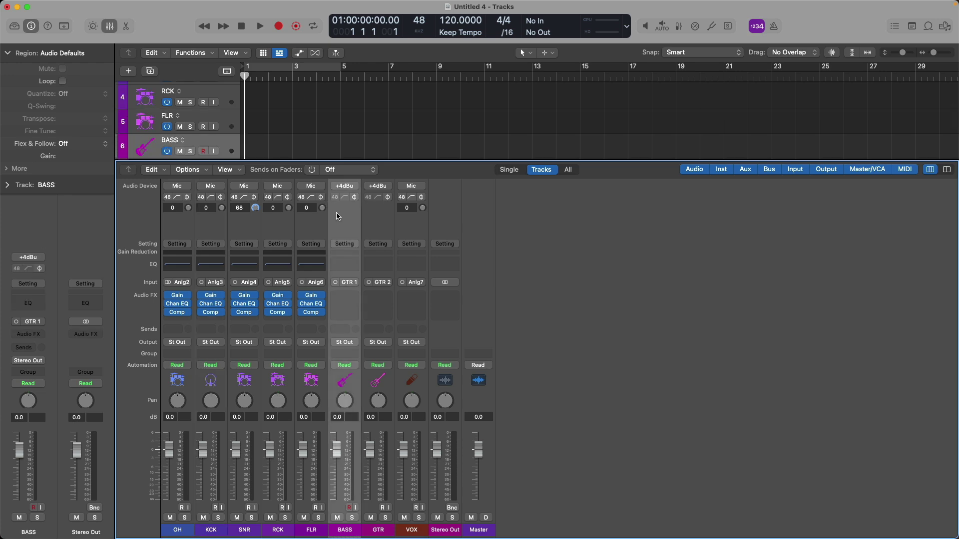
- Load the Razor Bass patch from 06 Crunch Bass onto BASS and record-arm the track
{"action": "key", "text": "y"}
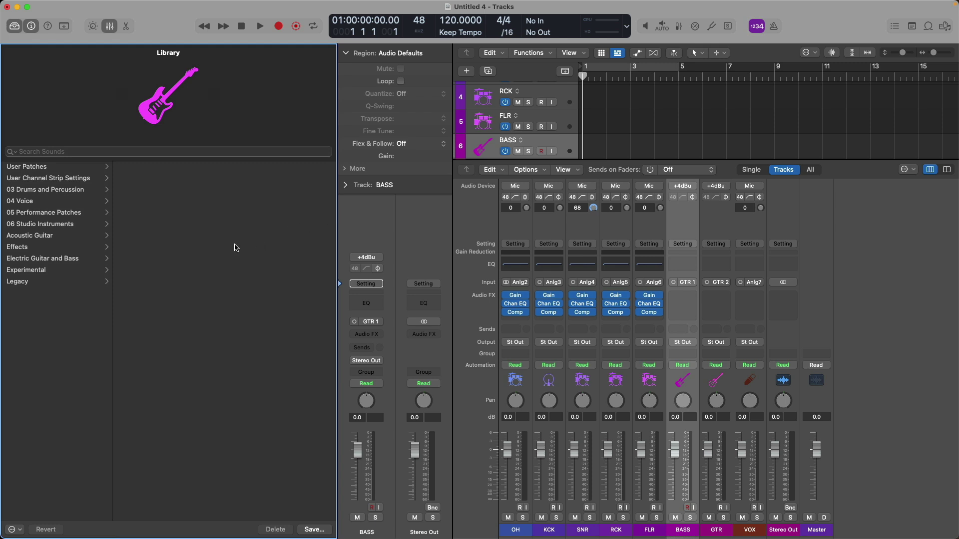
{"action": "left_click", "coordinate": [102, 263]}
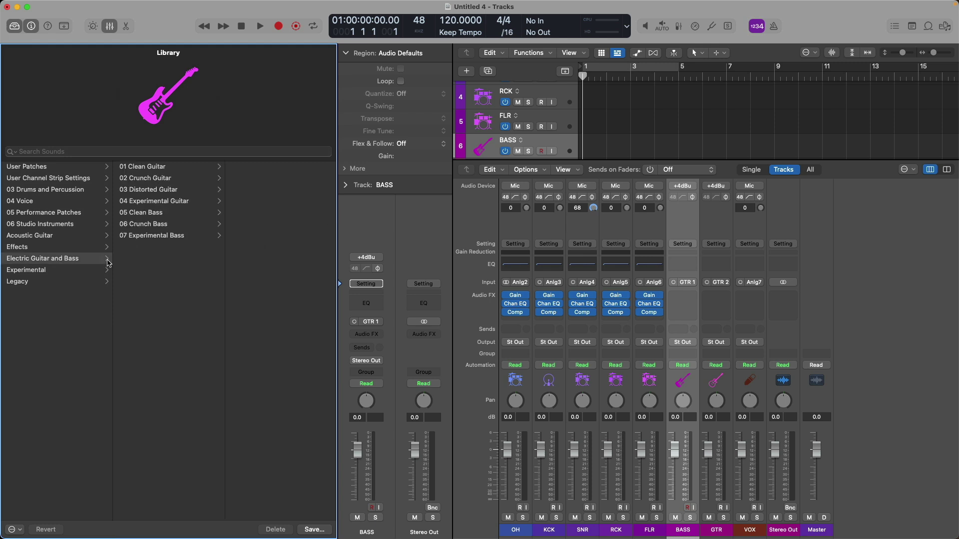
{"action": "left_click", "coordinate": [168, 226]}
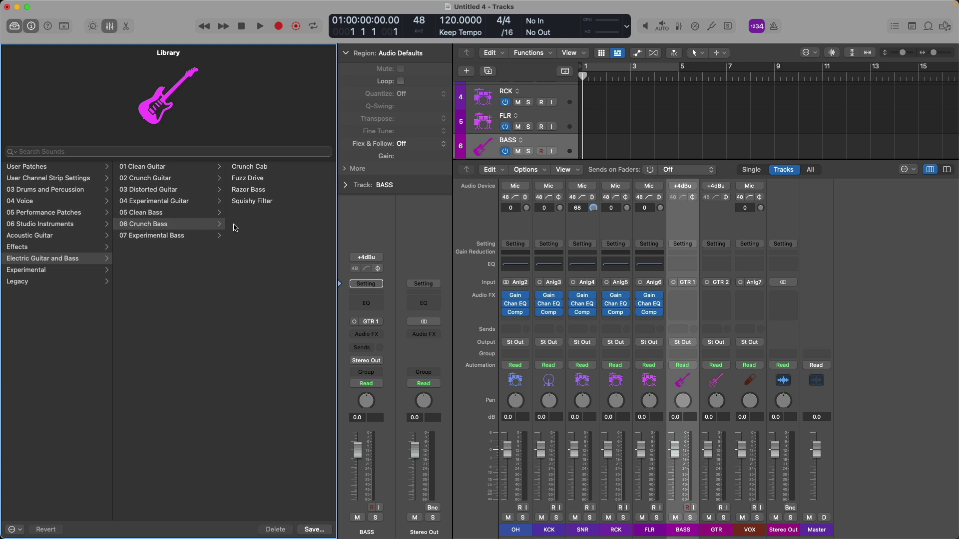
{"action": "left_click", "coordinate": [273, 191]}
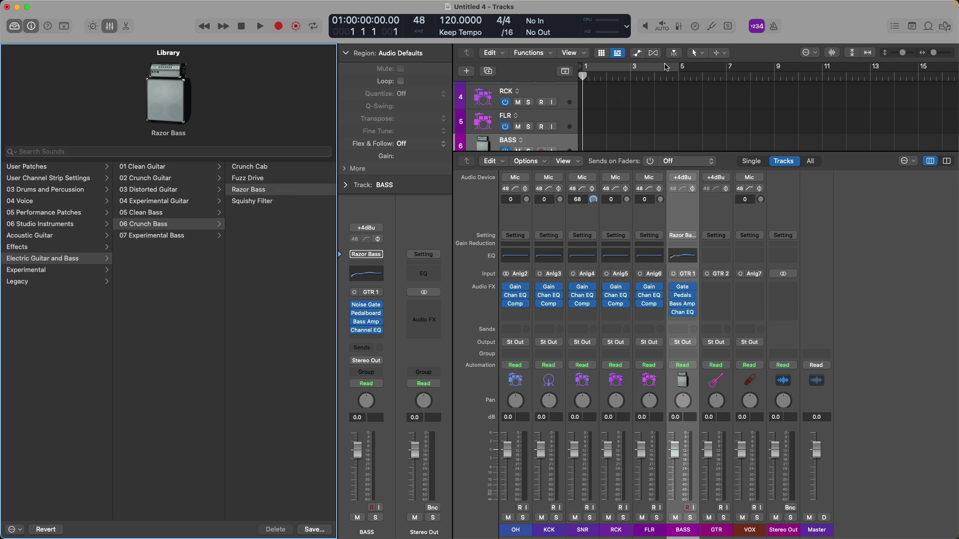
{"action": "left_click", "coordinate": [646, 26]}
{"action": "left_click", "coordinate": [687, 507]}
{"action": "left_click", "coordinate": [679, 508]}
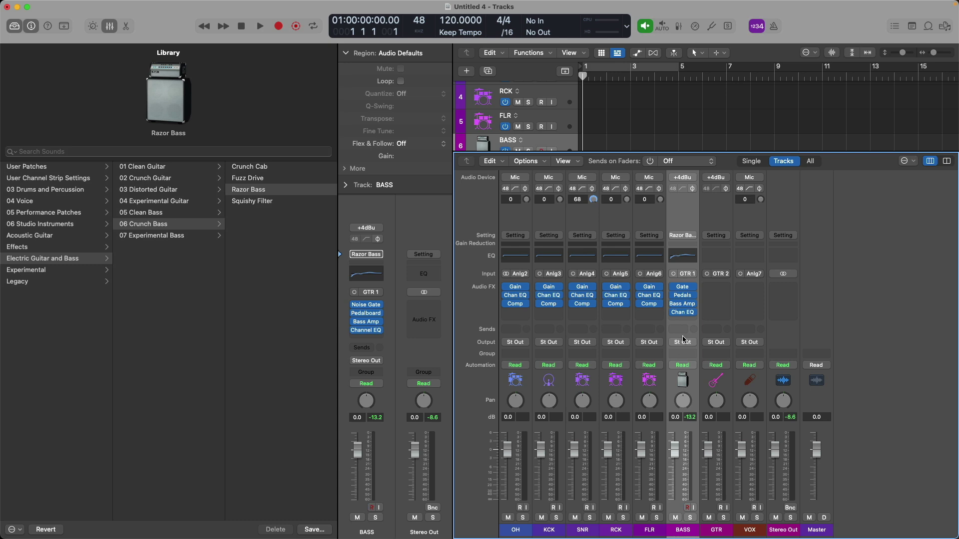
- Blend the BASS Pedalboard A/B mixer mostly toward B and arm BASS for recording
{"action": "left_click", "coordinate": [684, 296]}
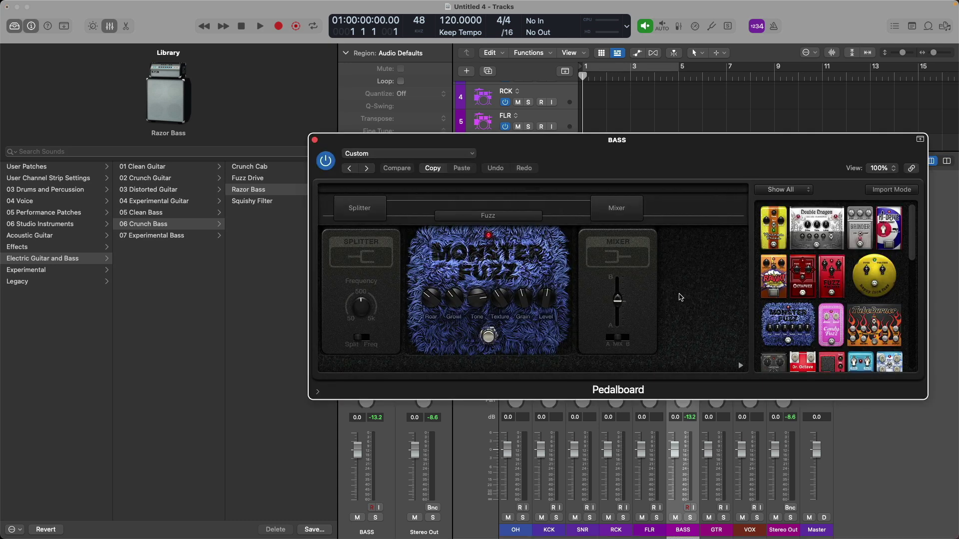
{"action": "mouse_move", "coordinate": [620, 303]}
{"action": "left_mouse_down"}
{"action": "mouse_move", "coordinate": [619, 287]}
{"action": "mouse_move", "coordinate": [618, 316]}
{"action": "left_mouse_up"}
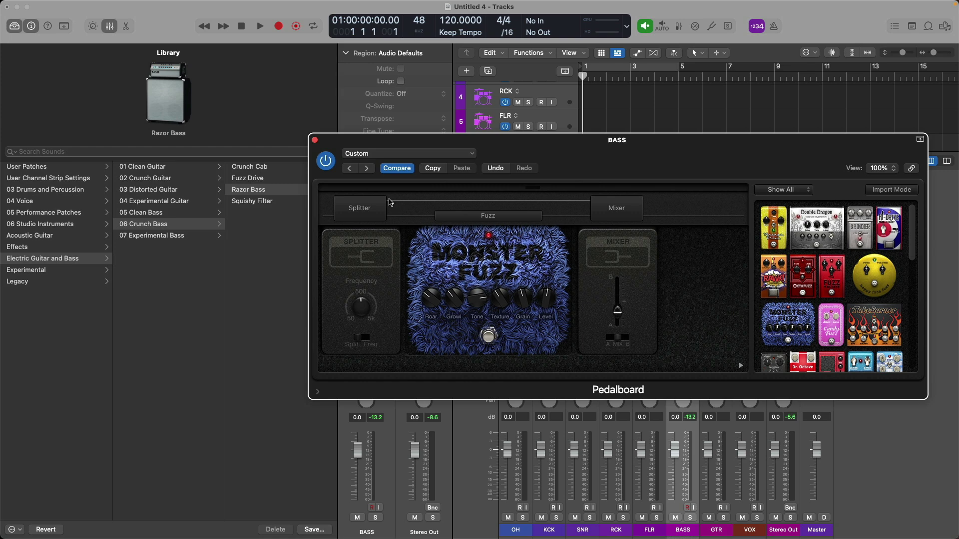
{"action": "left_click_drag", "start_coordinate": [618, 313], "coordinate": [618, 275]}
{"action": "left_click", "coordinate": [688, 510]}
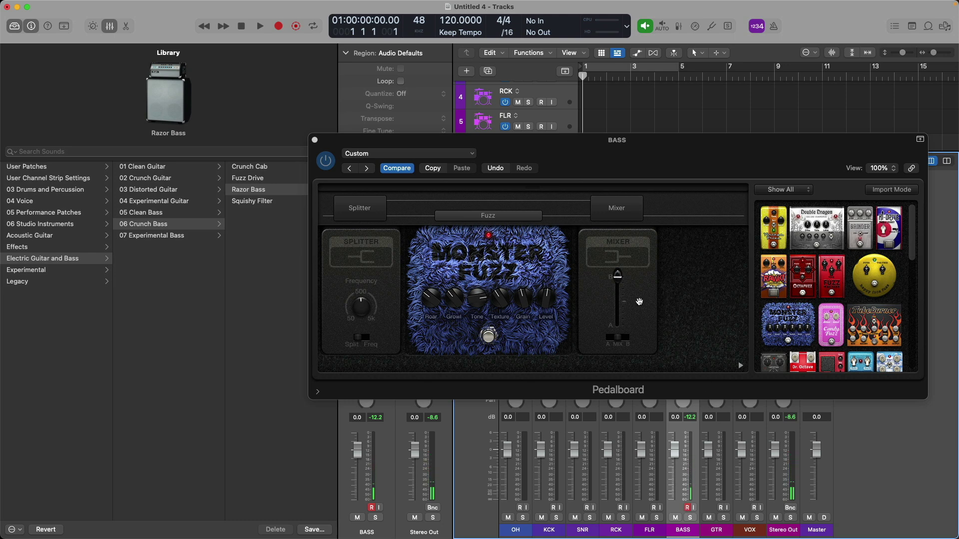
{"action": "left_click", "coordinate": [619, 284]}
{"action": "left_click_drag", "start_coordinate": [620, 284], "coordinate": [619, 292]}
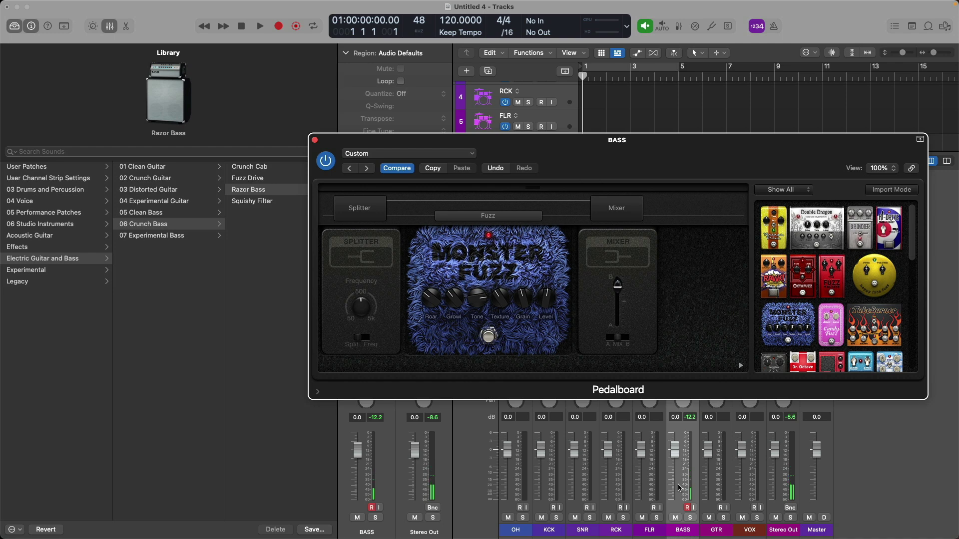
{"action": "left_click", "coordinate": [680, 504]}
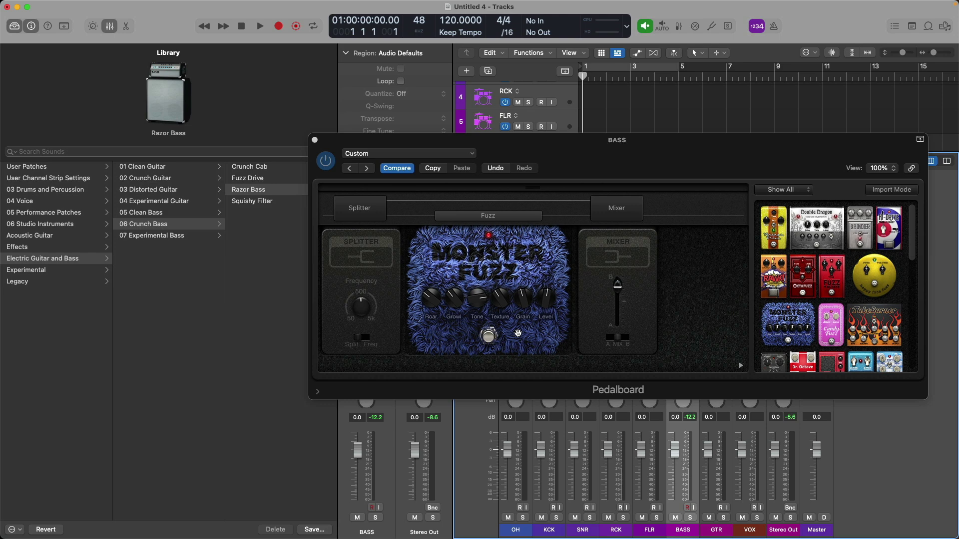
{"action": "key", "text": "v"}
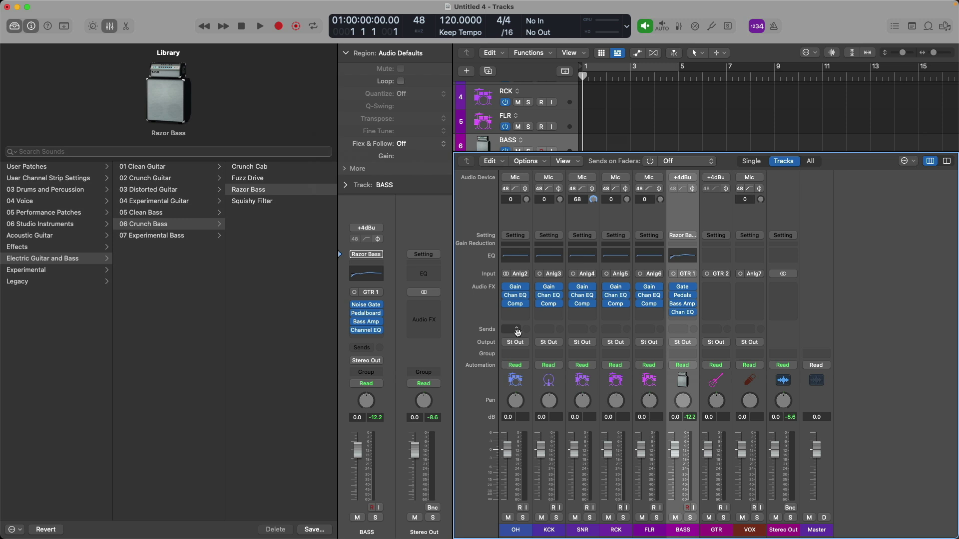
- Load Electric Guitar and Bass > 02 Crunch Guitar > Old School Punk onto GTR and arm it
{"action": "key", "text": "Down"}
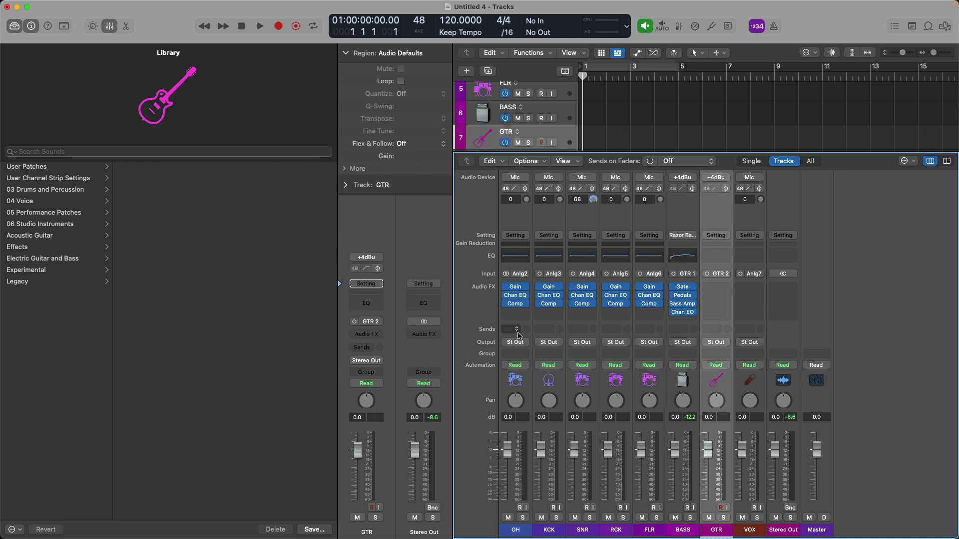
{"action": "left_click", "coordinate": [103, 263]}
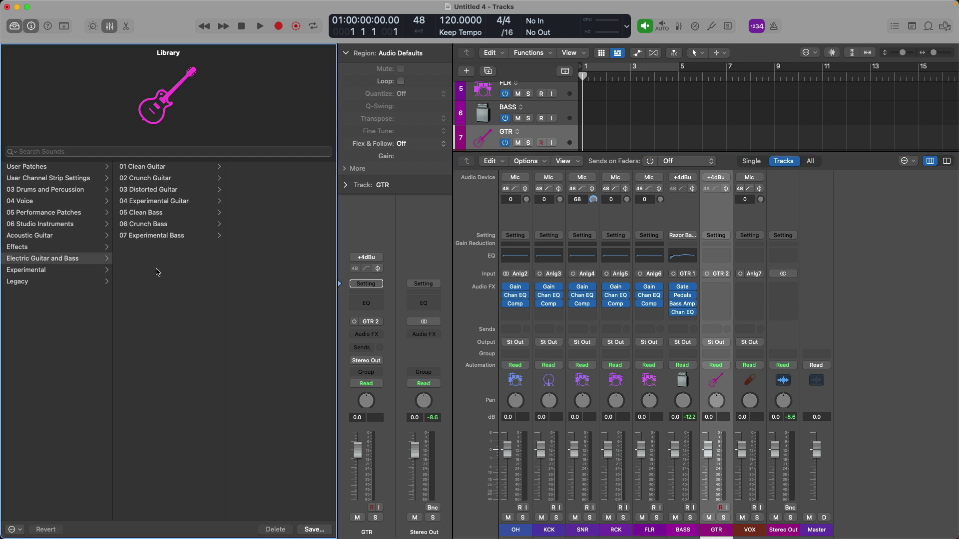
{"action": "left_click", "coordinate": [188, 179]}
{"action": "scroll", "coordinate": [255, 325], "scroll_direction": "down", "scroll_amount": 5}
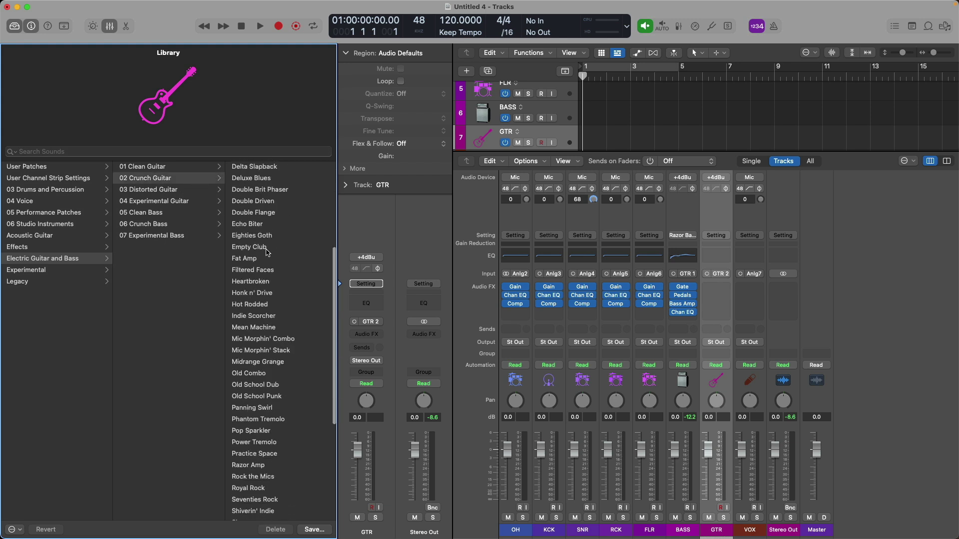
{"action": "left_click", "coordinate": [240, 395]}
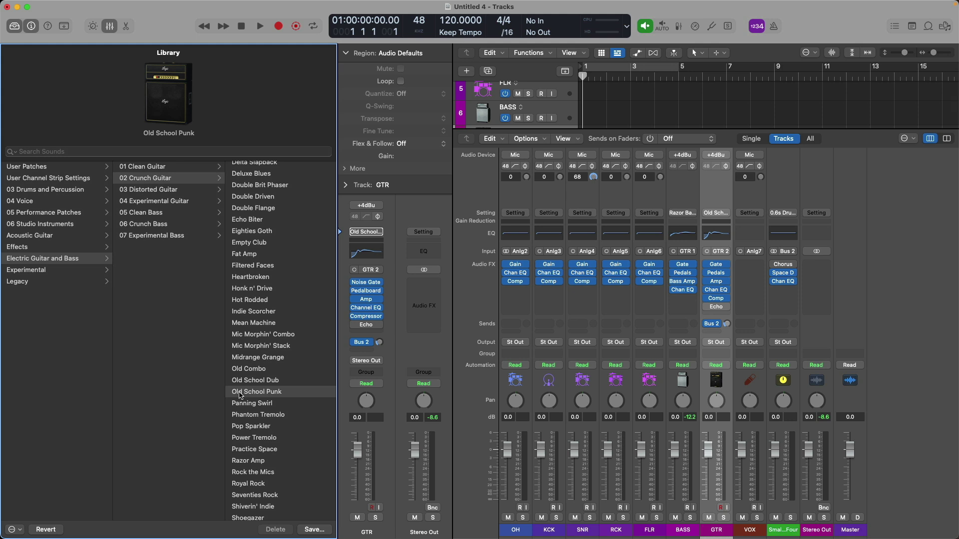
{"action": "left_click", "coordinate": [720, 508]}
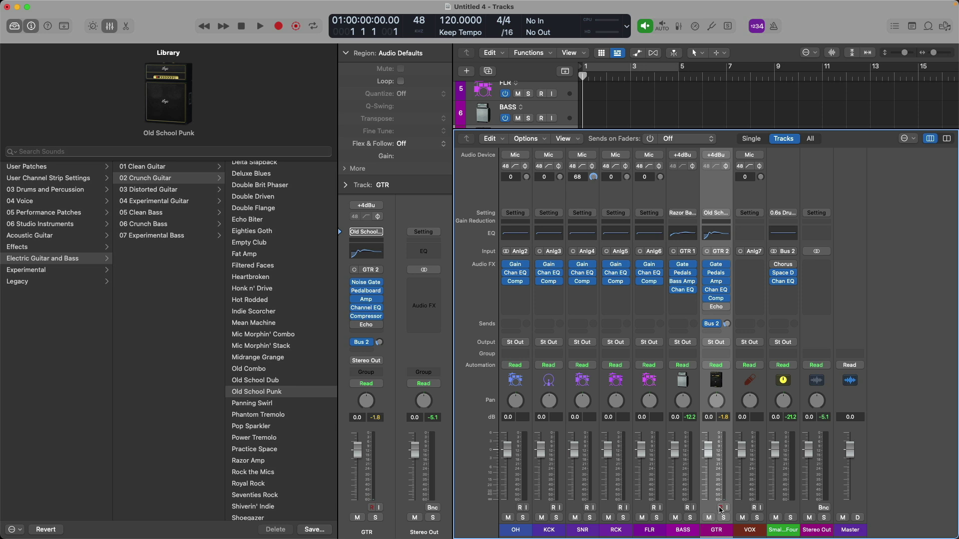
- Load the 04 Voice > Natural Vocal patch onto the VOX track
{"action": "key", "text": "Down"}
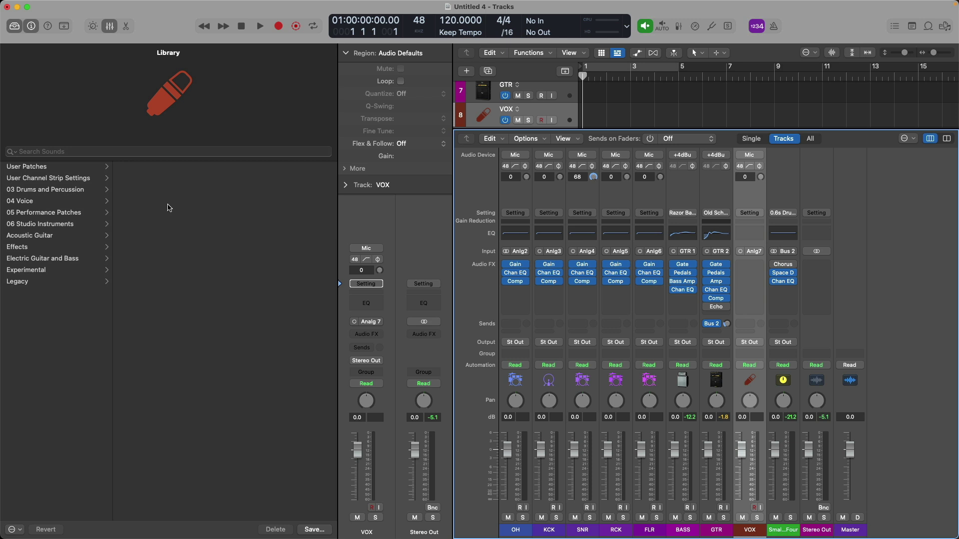
{"action": "left_click", "coordinate": [101, 200]}
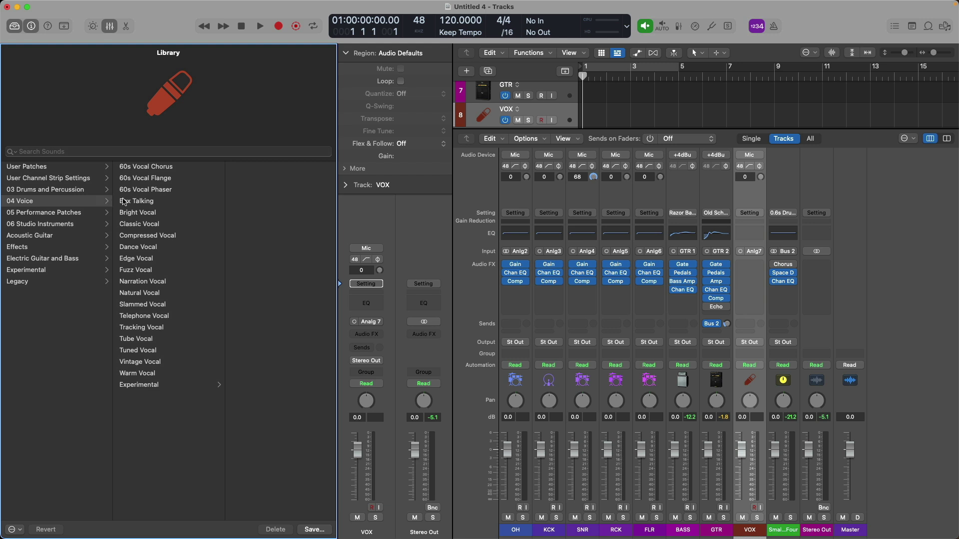
{"action": "left_click", "coordinate": [165, 294]}
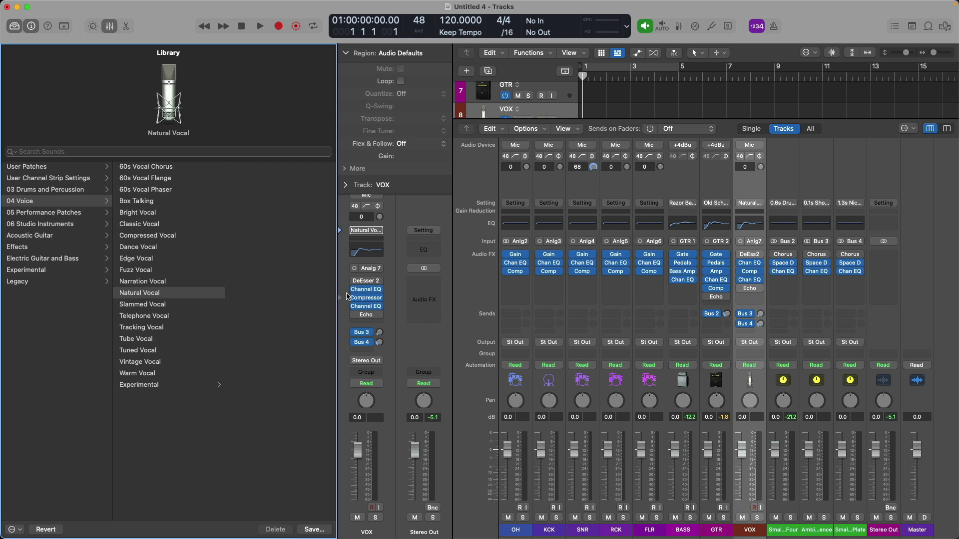
- Check the VOX Channel EQ and Compressor settings, then hide their windows
{"action": "left_click", "coordinate": [367, 291]}
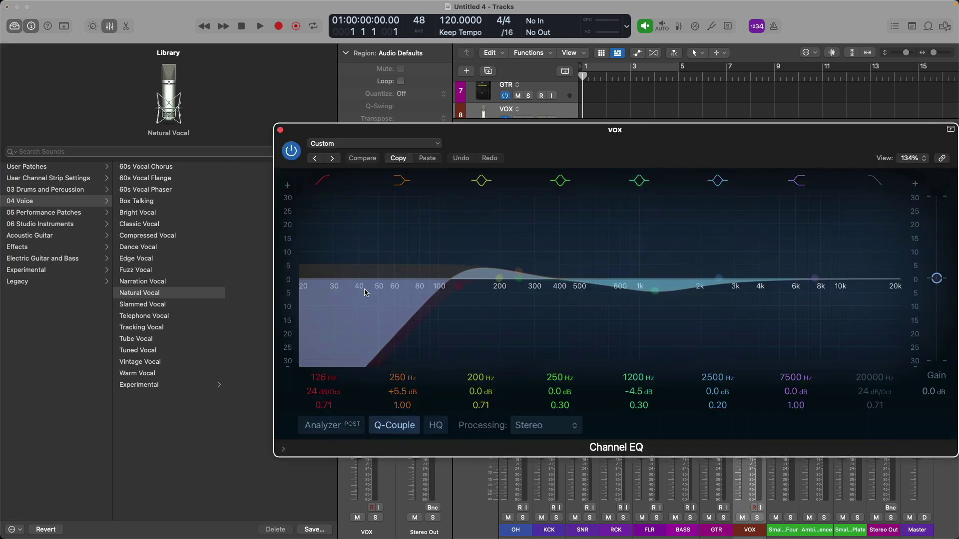
{"action": "key", "text": "v"}
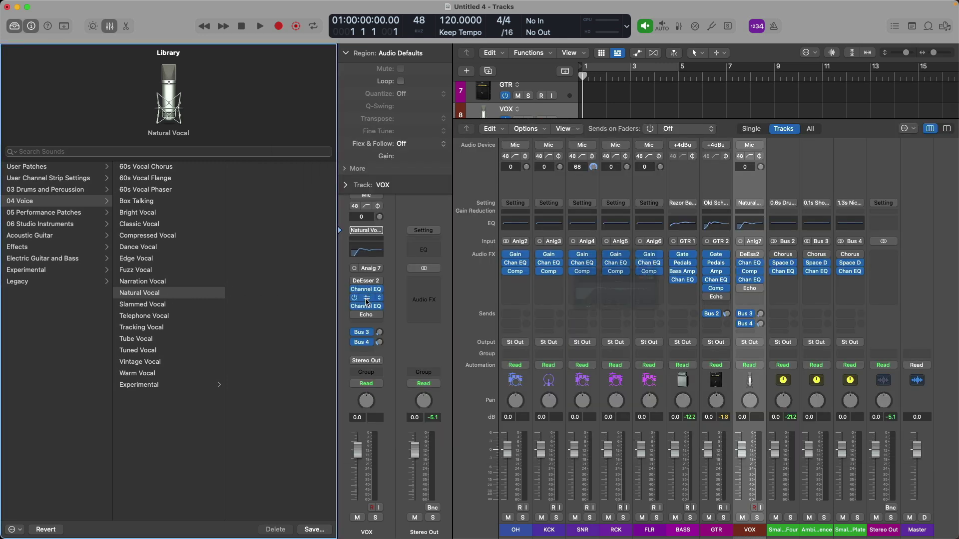
{"action": "left_click", "coordinate": [365, 298]}
{"action": "key", "text": "v"}
{"action": "left_click", "coordinate": [365, 292]}
{"action": "key", "text": "v"}
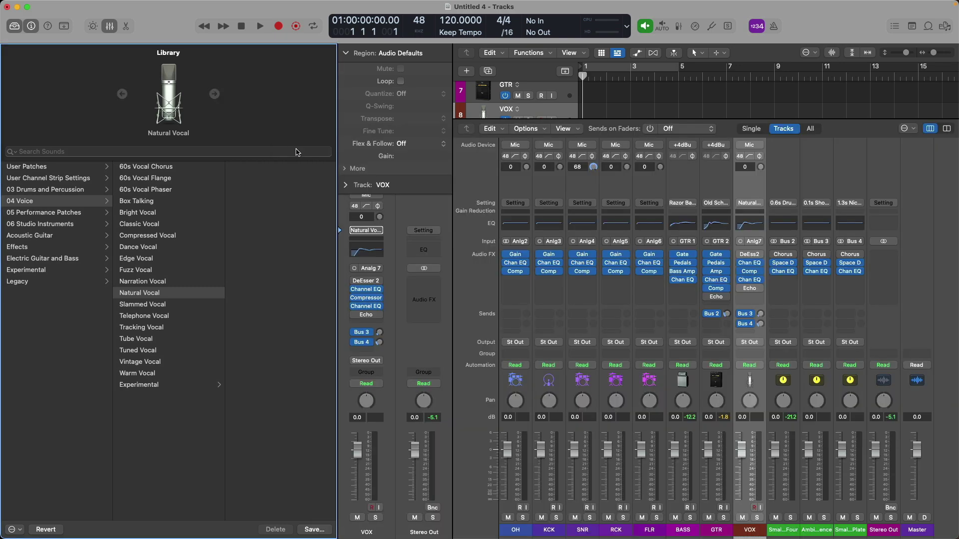
- Inspect the Bus 3 Ambience and Bus 4 Small Plate reverb returns, including Space Designer
{"action": "left_click", "coordinate": [361, 332]}
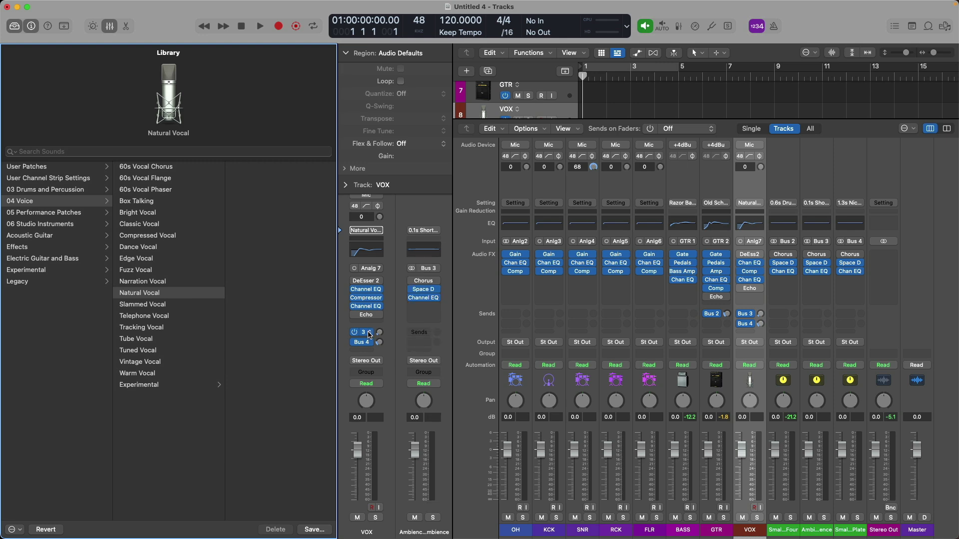
{"action": "left_click", "coordinate": [368, 343]}
{"action": "left_click", "coordinate": [424, 290]}
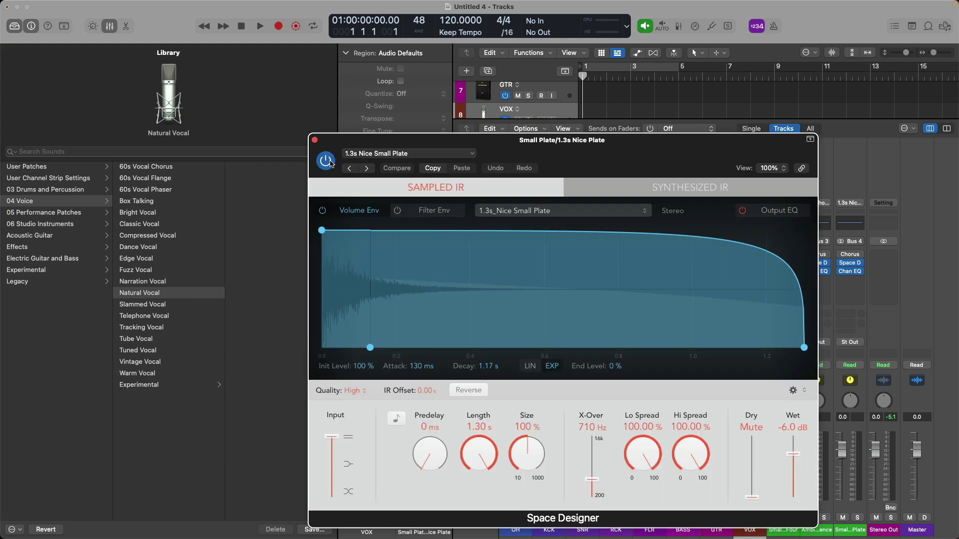
{"action": "left_click", "coordinate": [315, 140]}
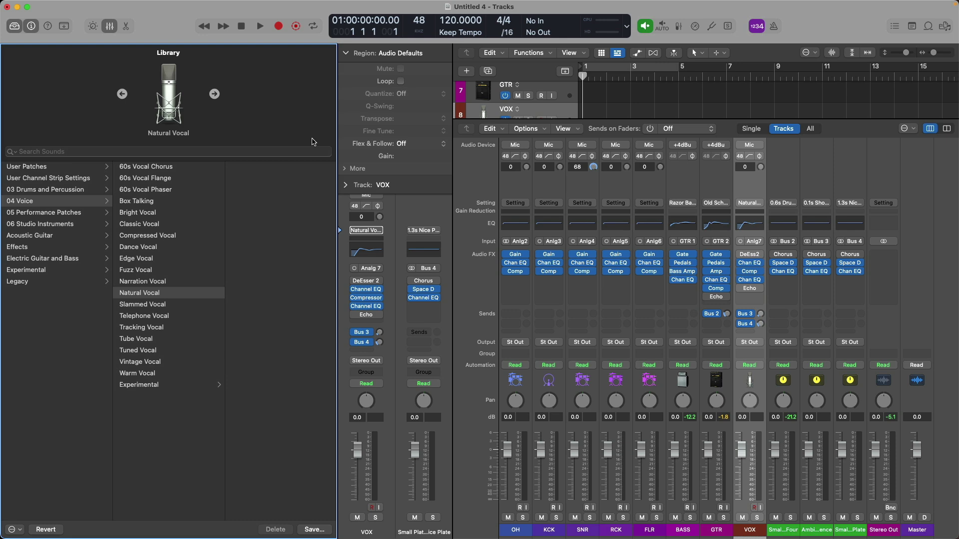
- Close the Library and the Mixer to reveal the eight tracks OH through VOX
{"action": "key", "text": "y"}
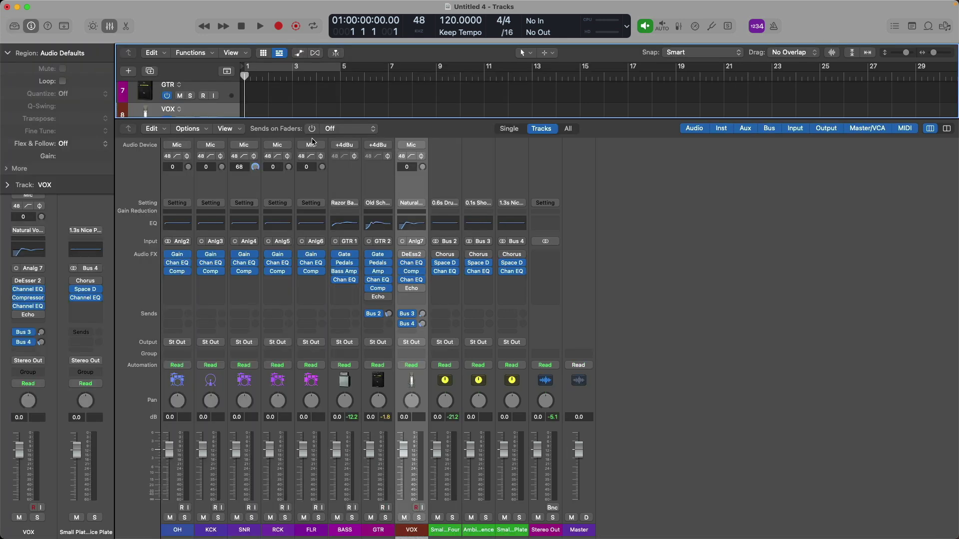
{"action": "key", "text": "x"}
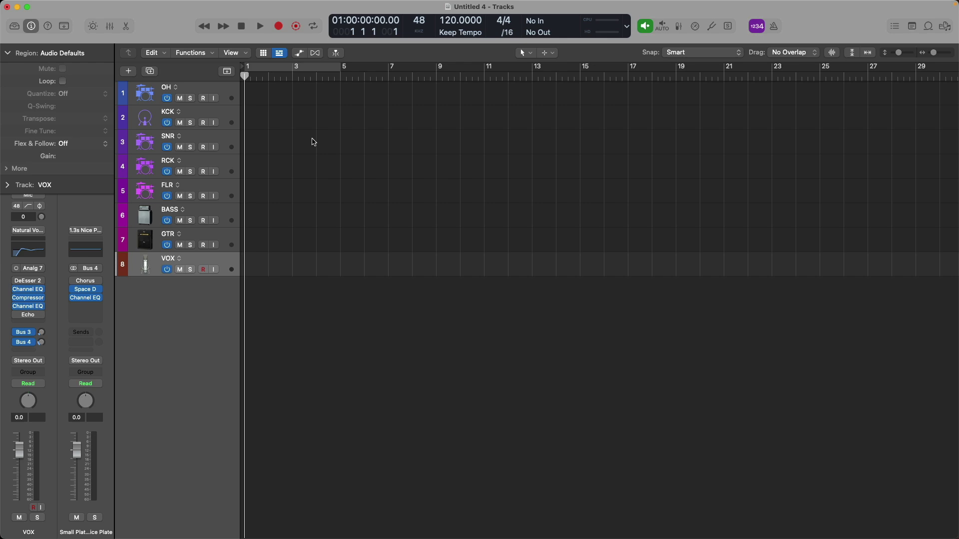
- Add a new Drummer track and a new Software Instrument track
{"action": "key", "text": "alt+super+n"}
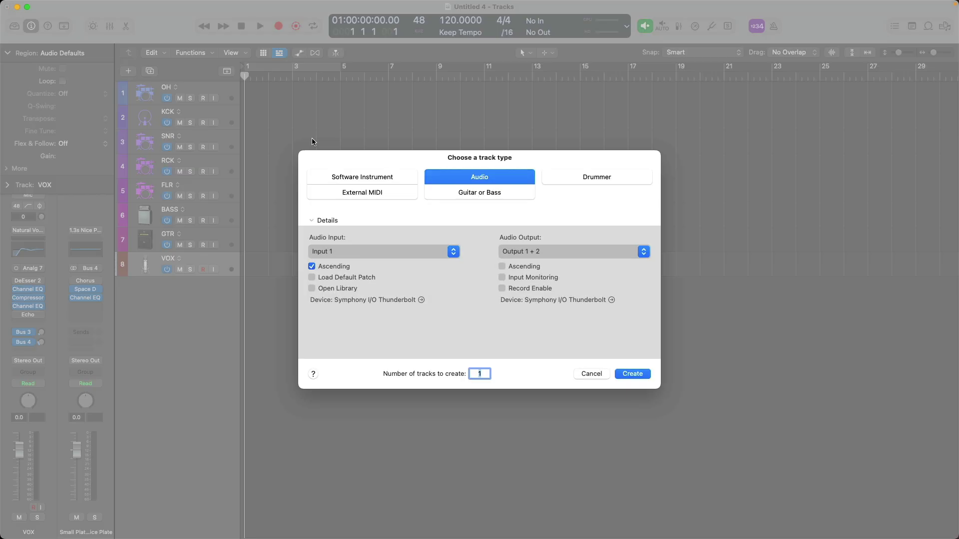
{"action": "key", "text": "Right"}
{"action": "key", "text": "Return"}
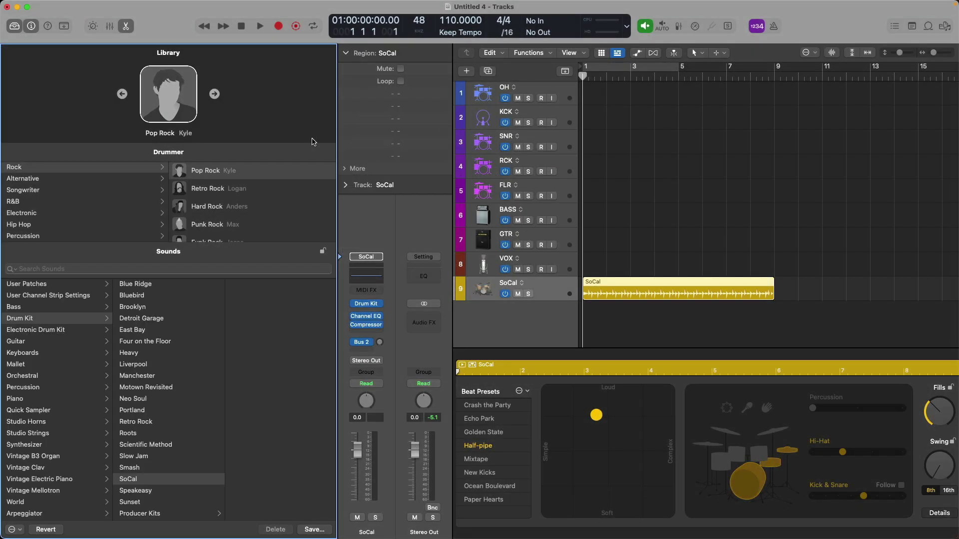
{"action": "key", "text": "alt+super+n"}
{"action": "key", "text": "Left"}
{"action": "key", "text": "Left"}
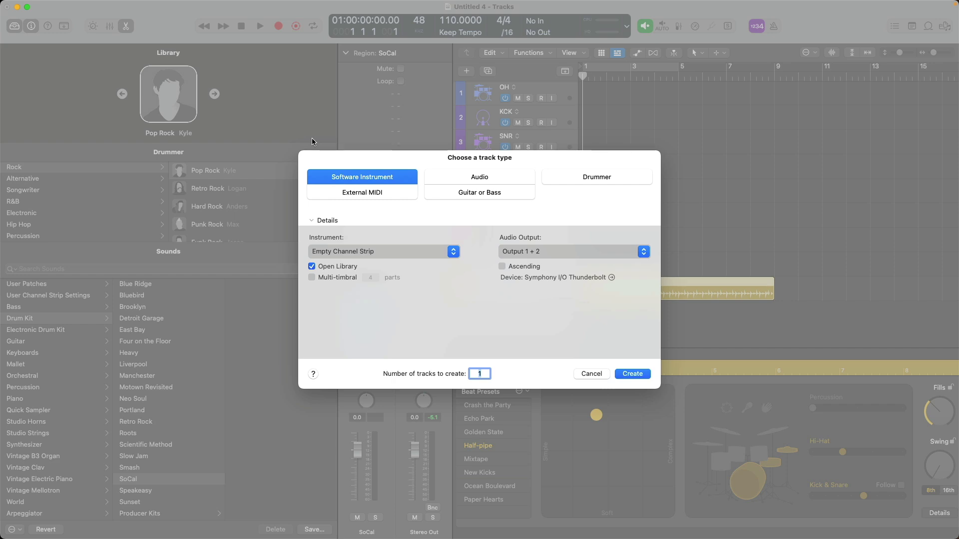
{"action": "key", "text": "Return"}
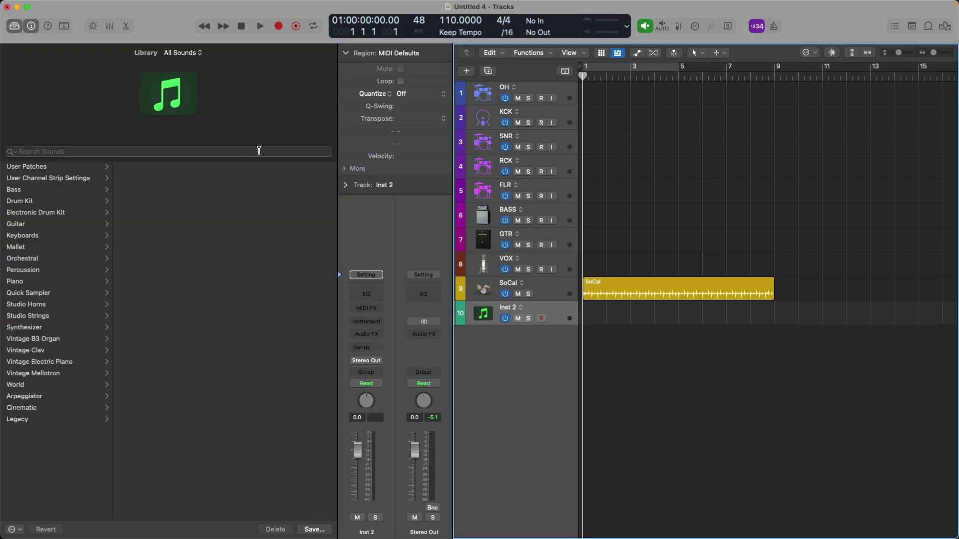
- Load Watch the Sound > Keyboards > Mellotron Flutes and open its Sampler instrument
{"action": "left_click", "coordinate": [196, 54]}
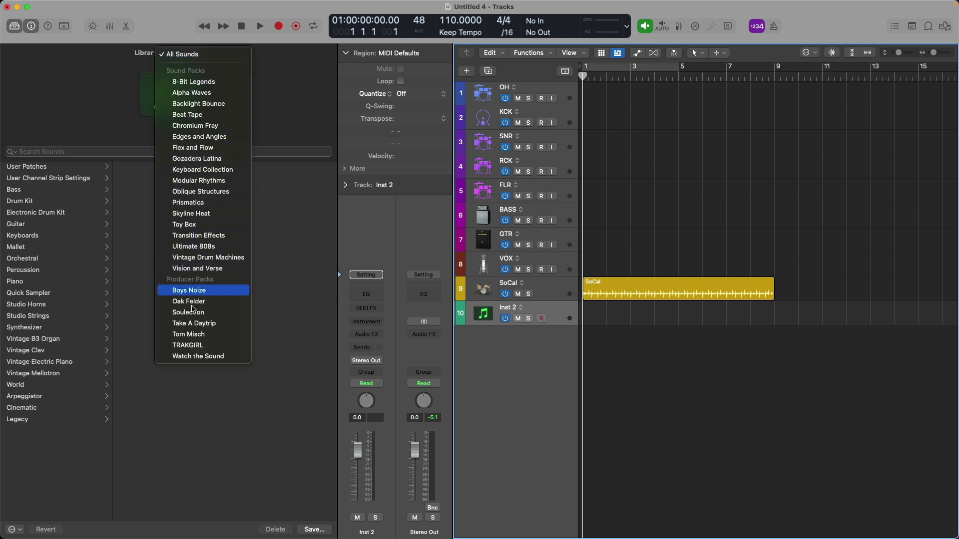
{"action": "left_click", "coordinate": [231, 358]}
{"action": "left_click", "coordinate": [107, 206]}
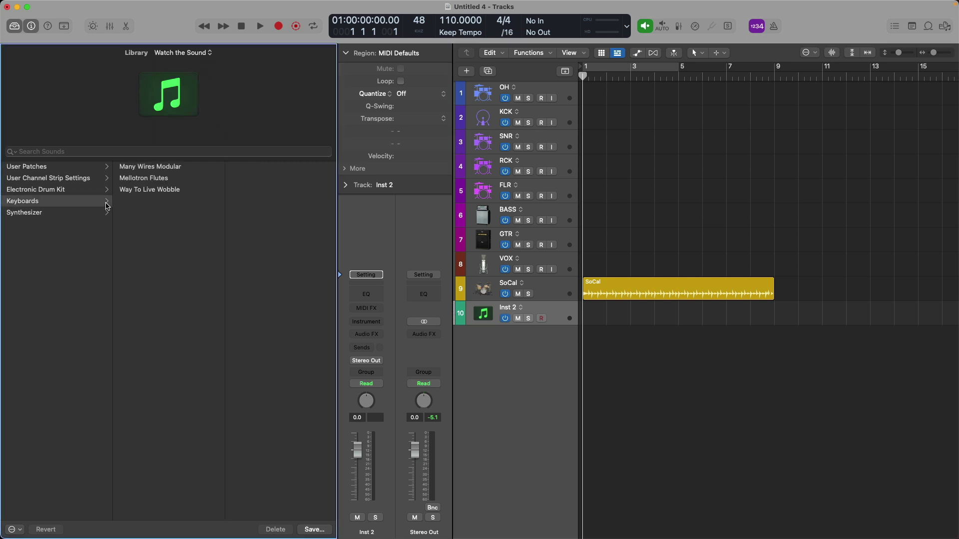
{"action": "left_click", "coordinate": [175, 178]}
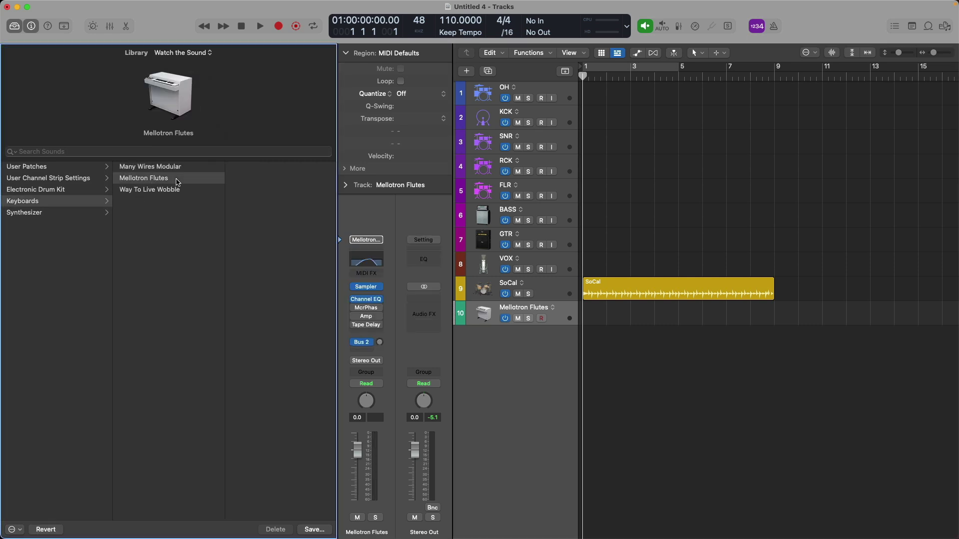
{"action": "left_click", "coordinate": [368, 291]}
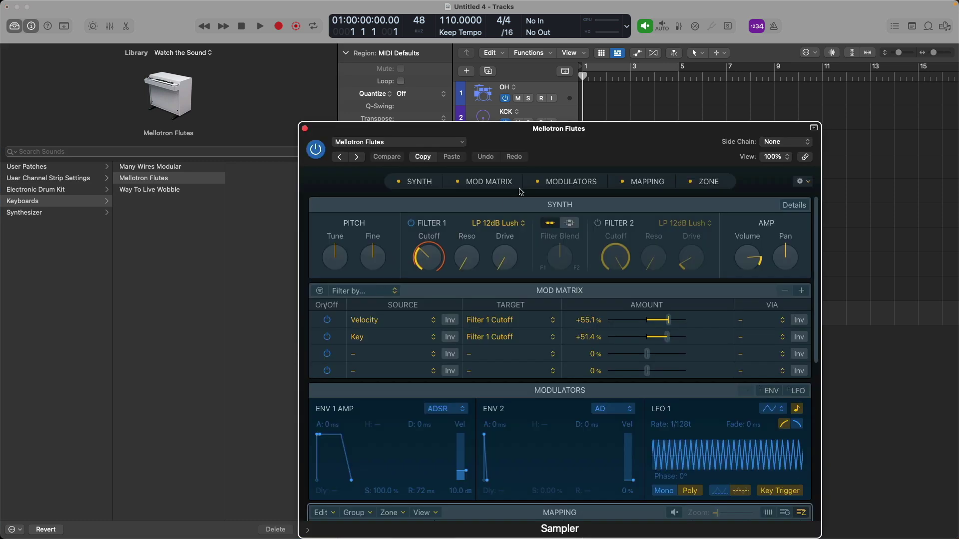
- Audition Mellotron Flutes with Musical Typing, playing a C chord, an inversion and Cadd9
{"action": "left_click_drag", "start_coordinate": [549, 151], "coordinate": [498, 109]}
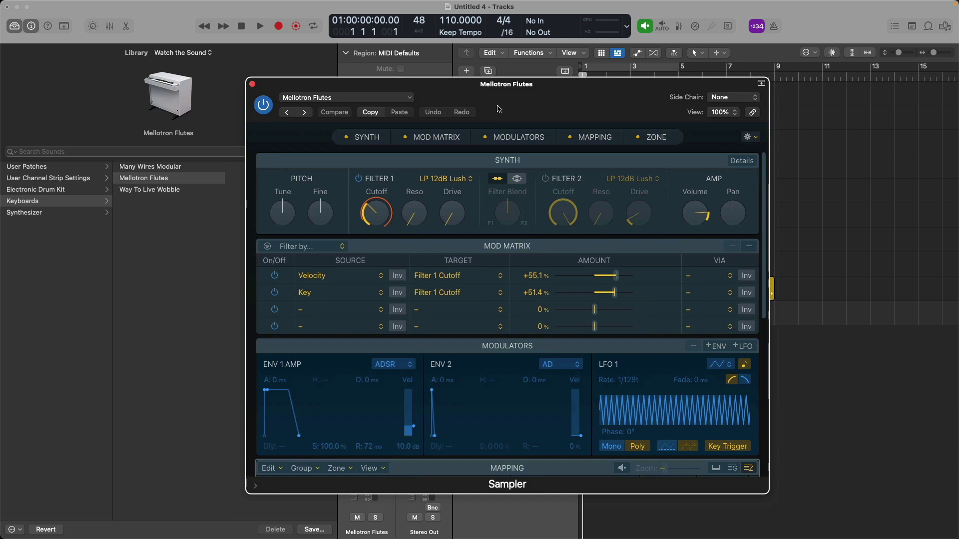
{"action": "key", "text": "cmd+k"}
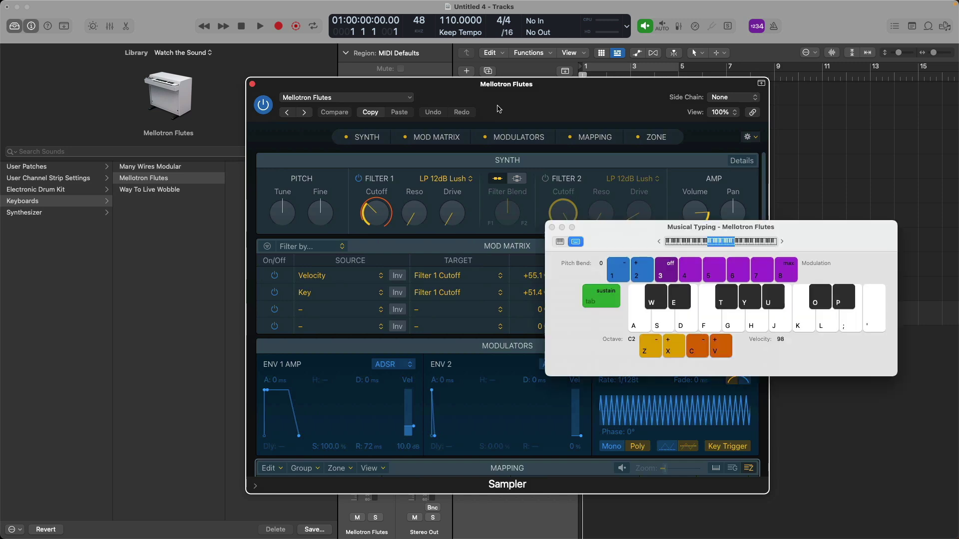
{"action": "key", "text": "a"}
{"action": "key", "text": "d"}
{"action": "key", "text": "g"}
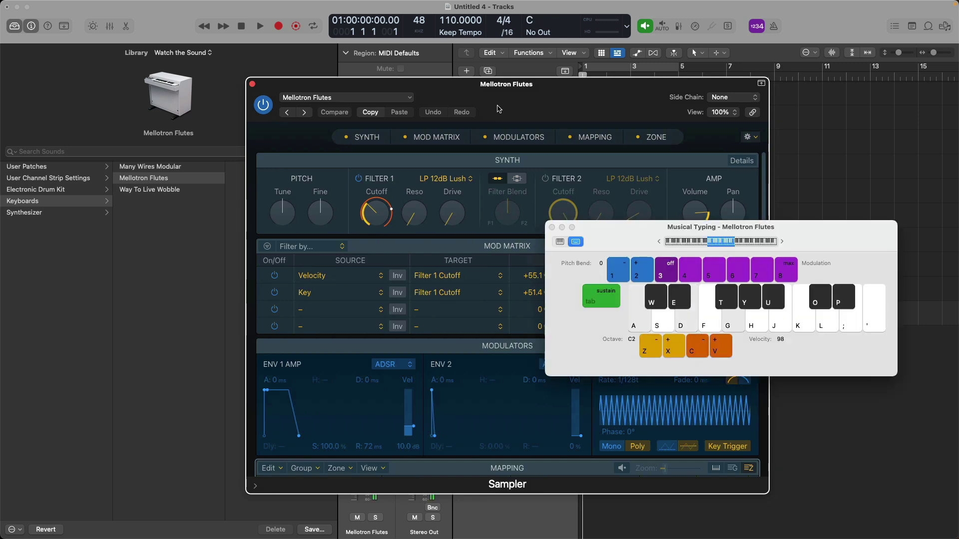
{"action": "key", "text": "d"}
{"action": "key", "text": "g"}
{"action": "key", "text": "k"}
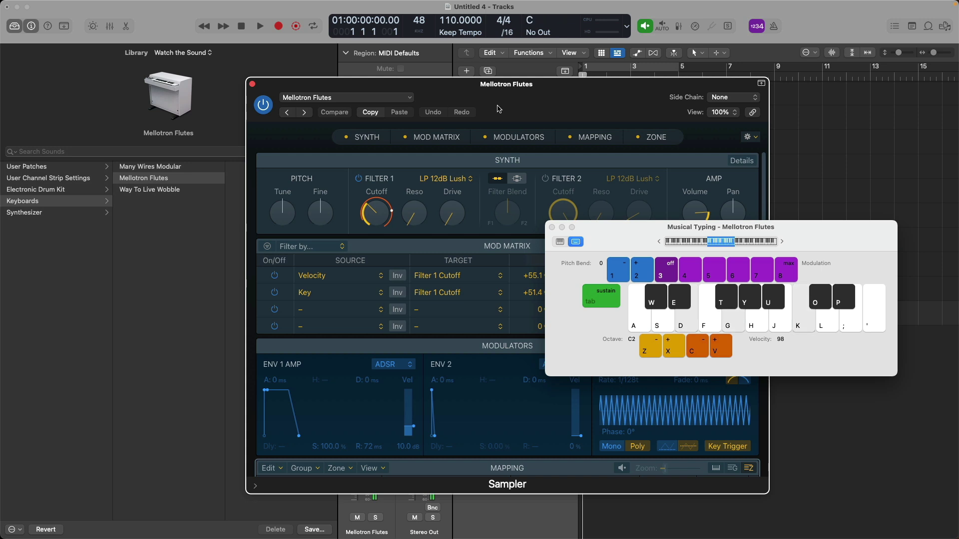
{"action": "key", "text": "l"}
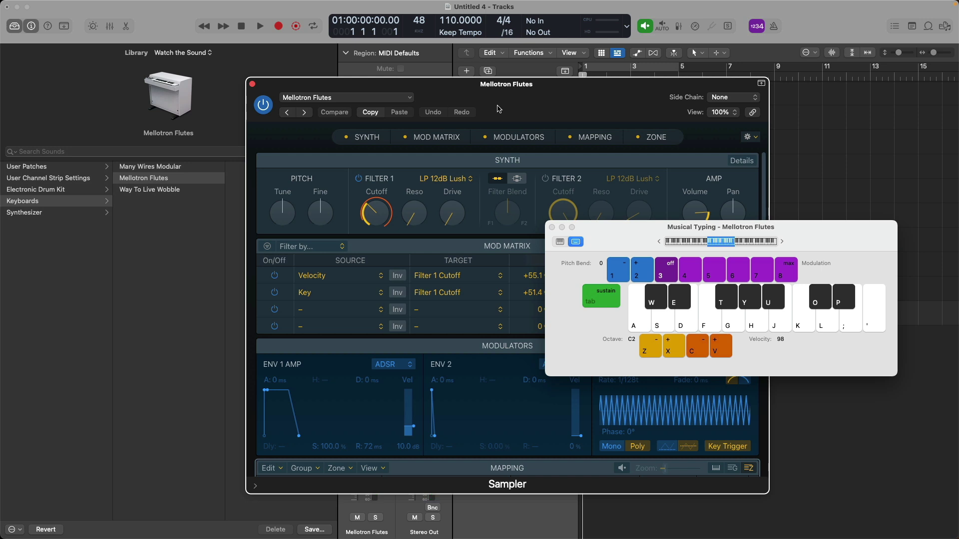
{"action": "key", "text": "super+k"}
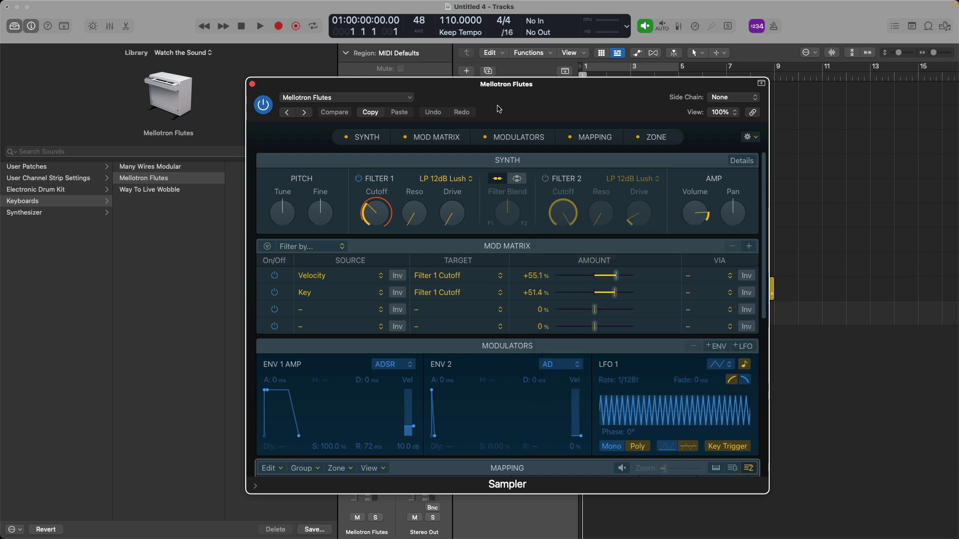
- Close the Sampler and Library, then save the project as template 'Band Recording Template'
{"action": "key", "text": "super+w"}
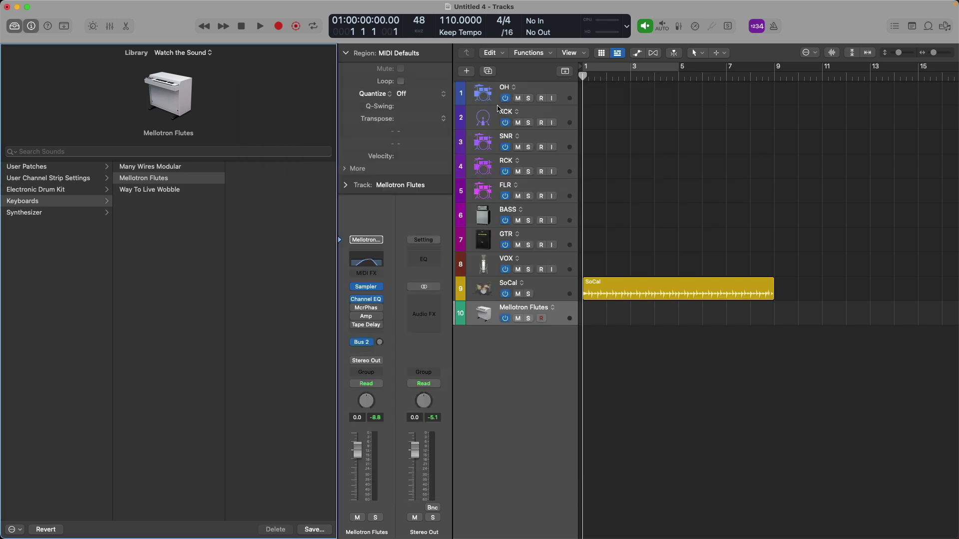
{"action": "key", "text": "y"}
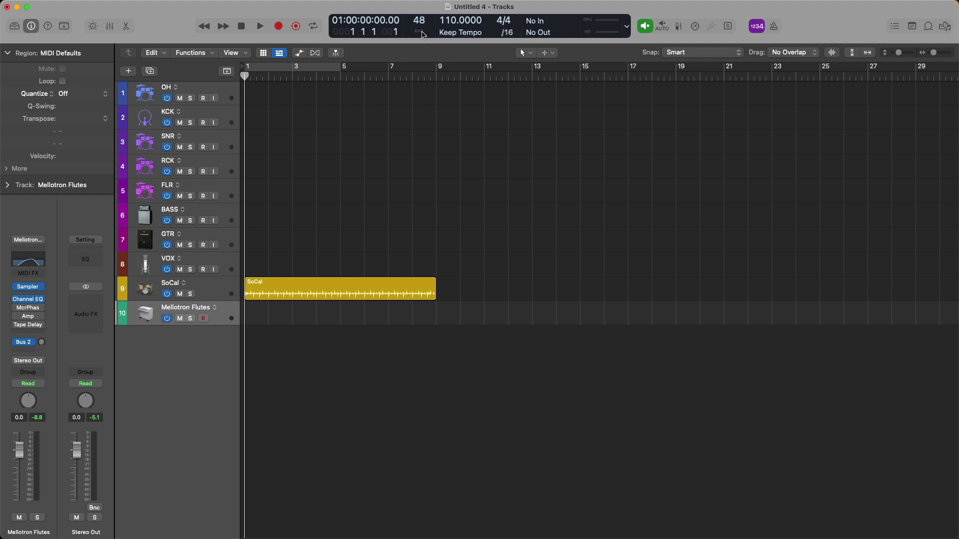
{"action": "mouse_move", "coordinate": [248, 3]}
{"action": "left_click", "coordinate": [75, 6]}
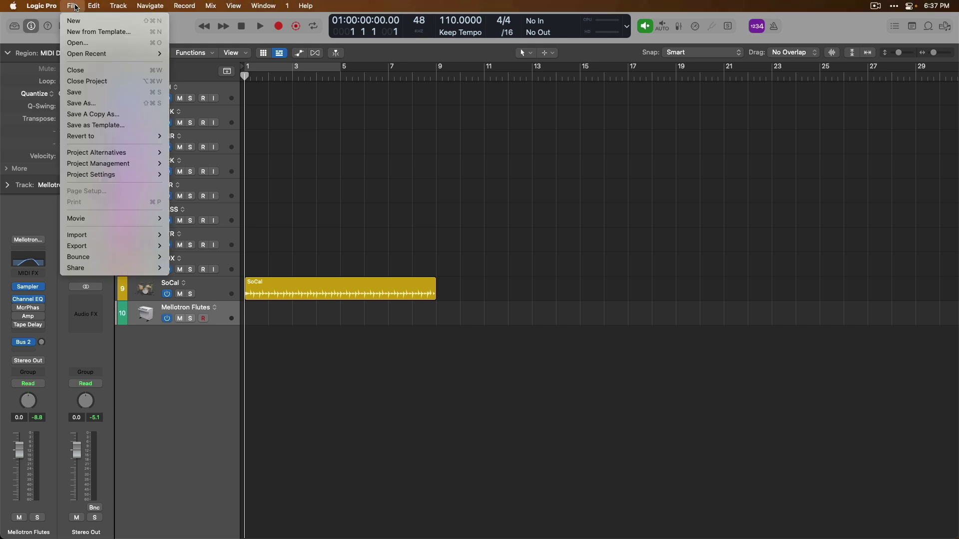
{"action": "left_click", "coordinate": [131, 126]}
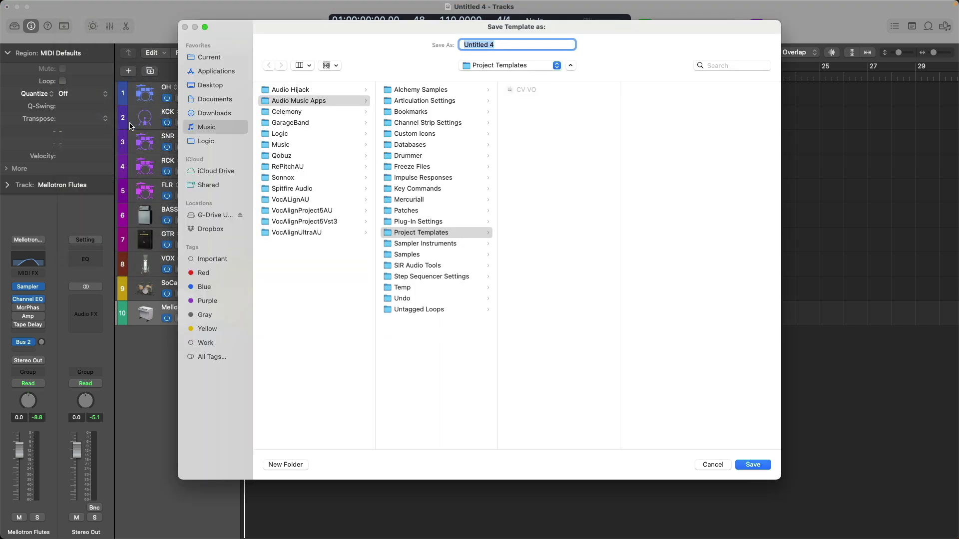
{"action": "type", "text": "Band Recording Template"}
{"action": "key", "text": "Return"}
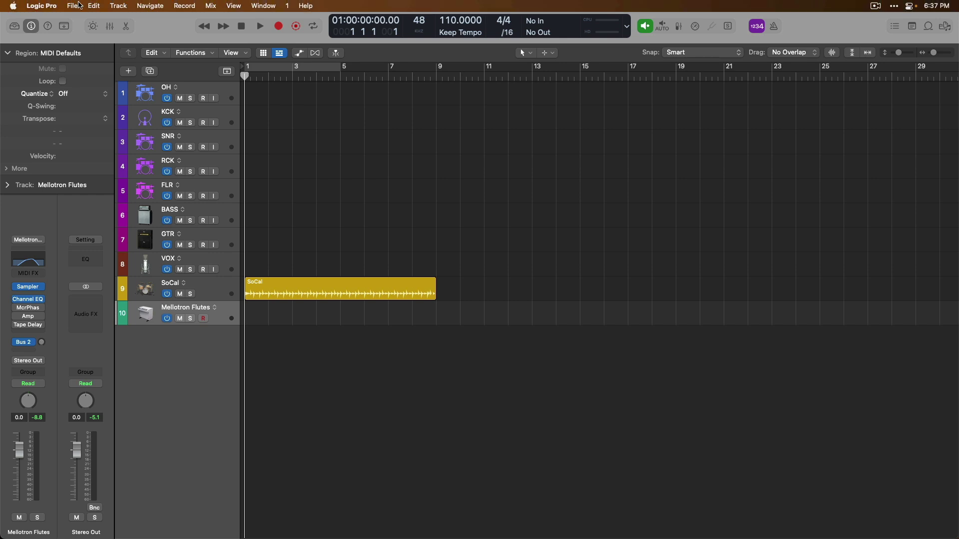
- Discard the current project and open My Templates > Band Recording Template as a new project
{"action": "left_click", "coordinate": [76, 6]}
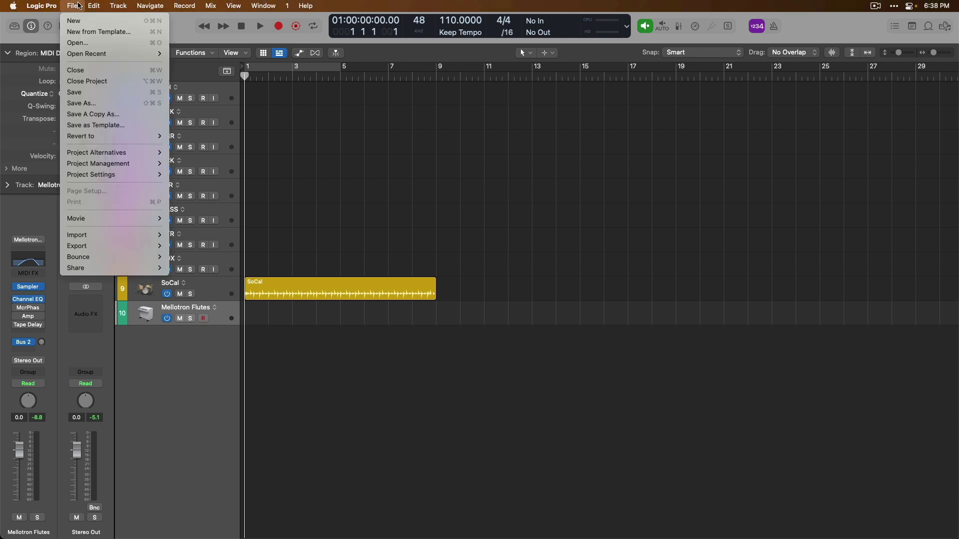
{"action": "left_click", "coordinate": [132, 31]}
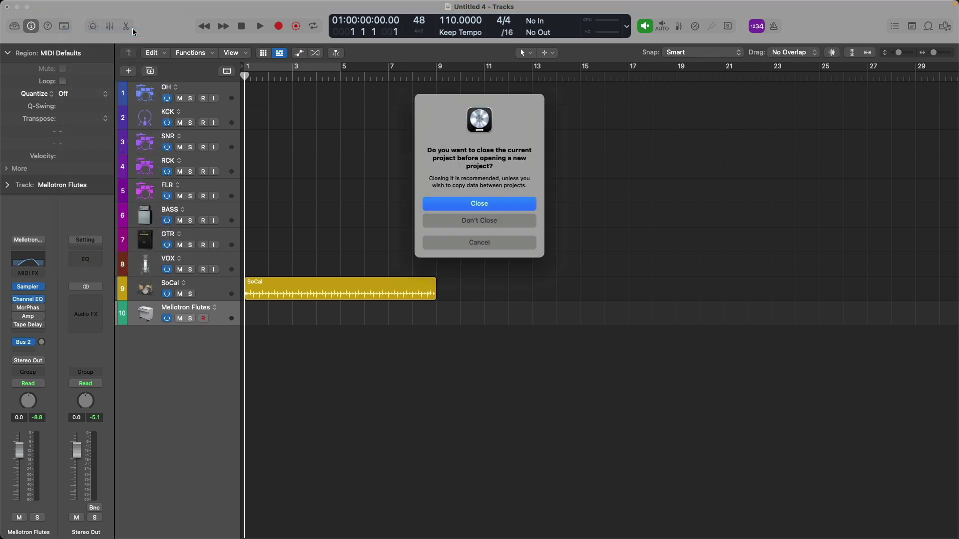
{"action": "key", "text": "Return"}
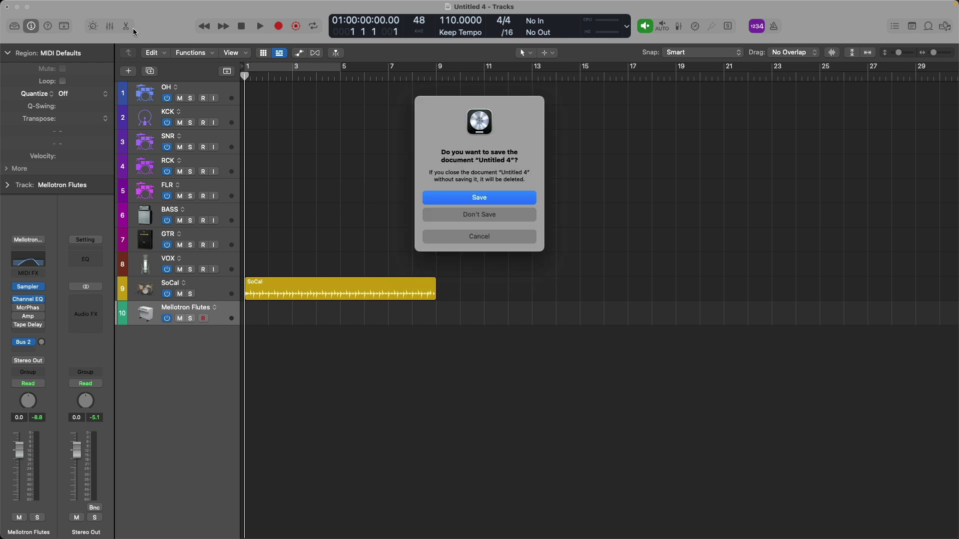
{"action": "left_click", "coordinate": [438, 215]}
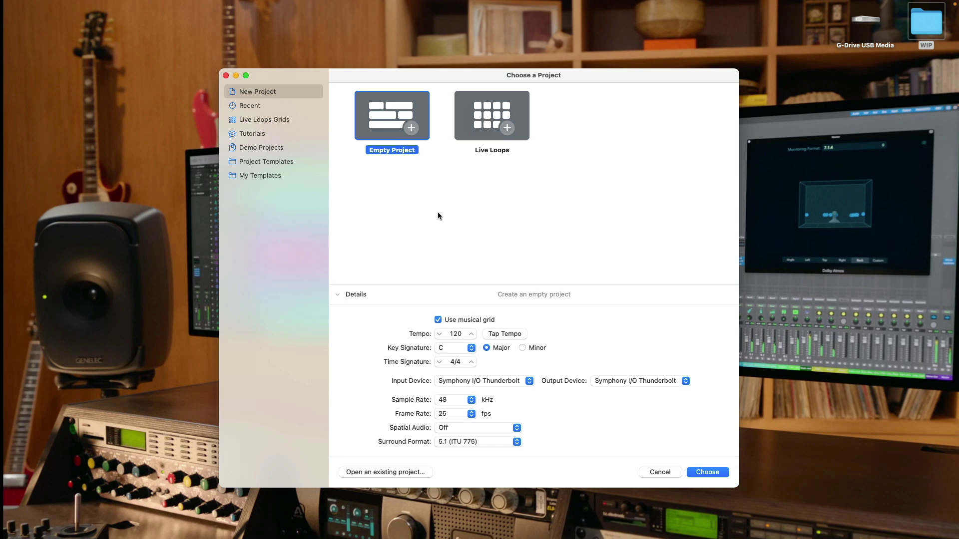
{"action": "left_click", "coordinate": [283, 176]}
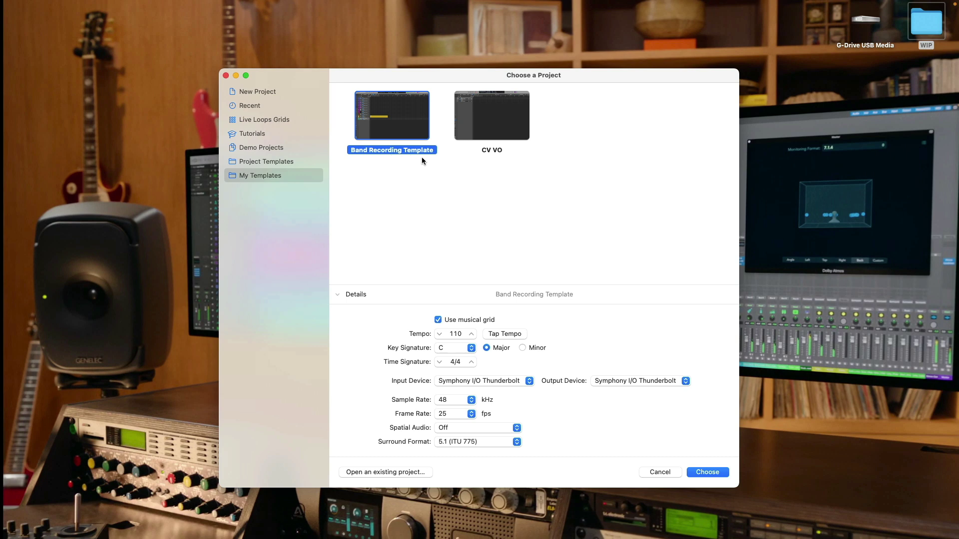
{"action": "left_click", "coordinate": [706, 472]}
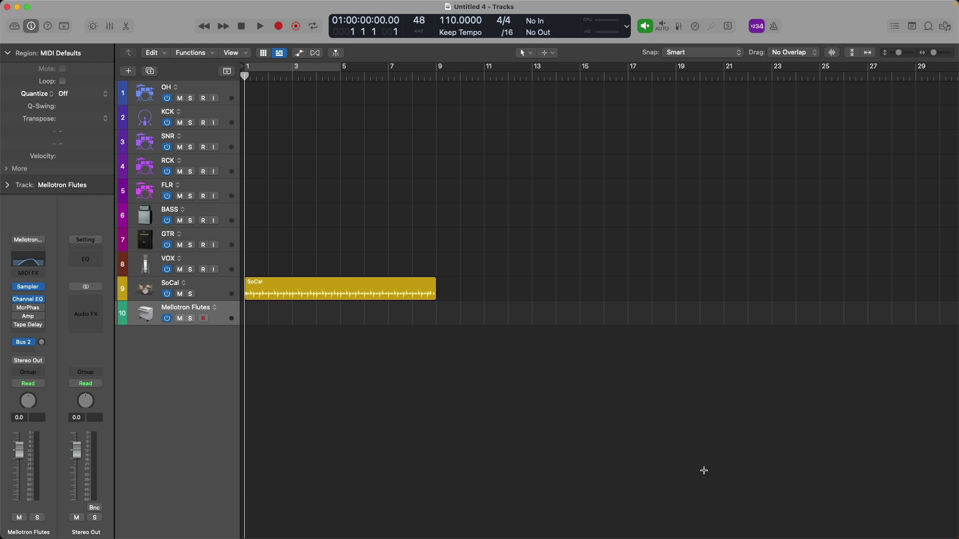
{"action": "key", "text": "x"}
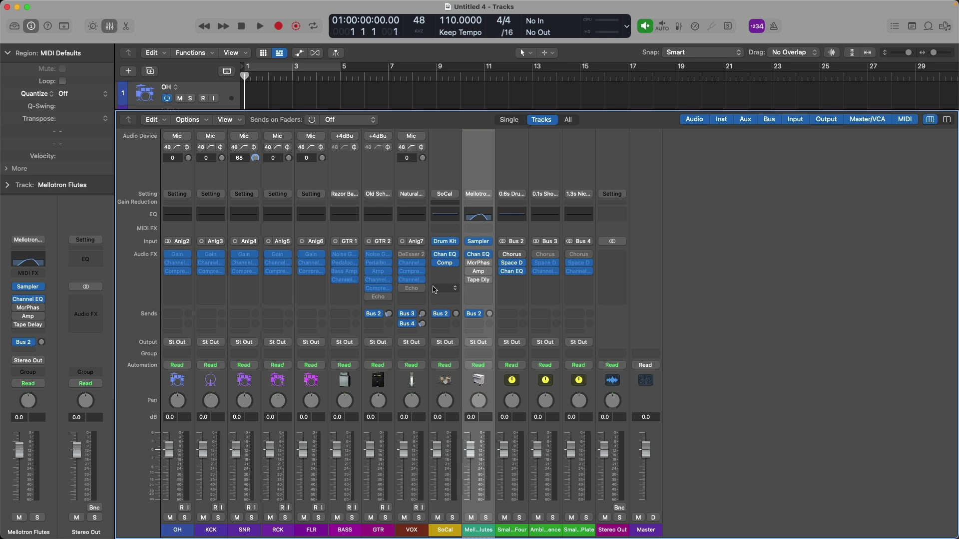
{"action": "key", "text": "x"}
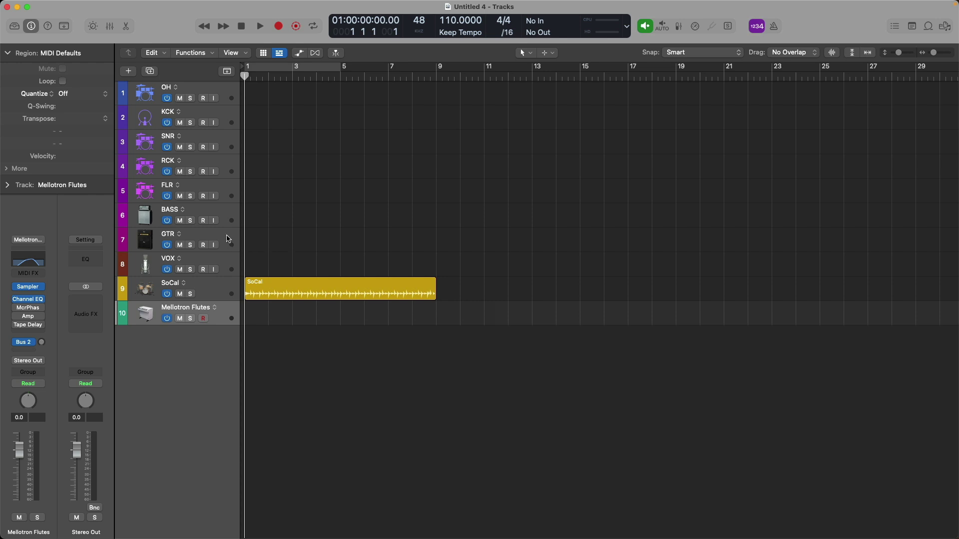
{"action": "key", "text": "x"}
{"action": "key", "text": "Up"}
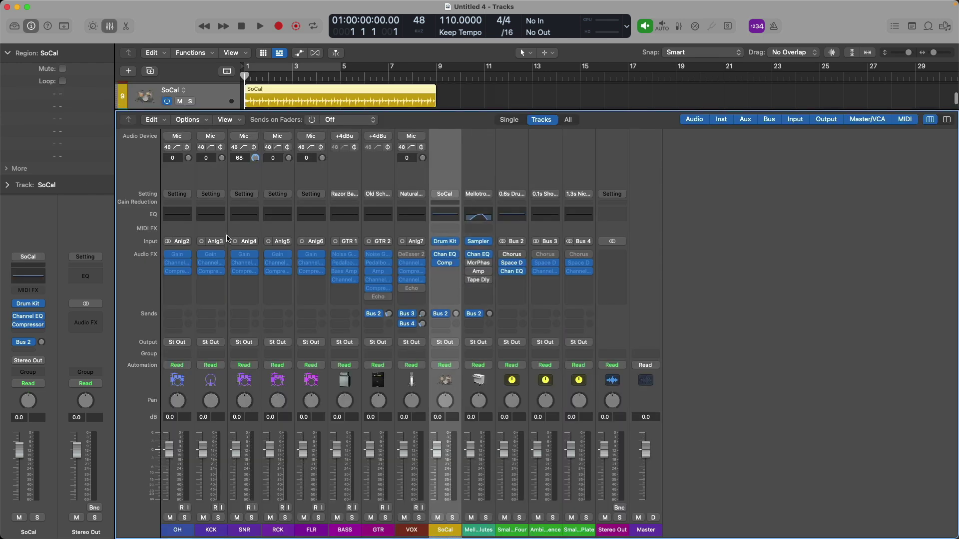
{"action": "key", "text": "Up"}
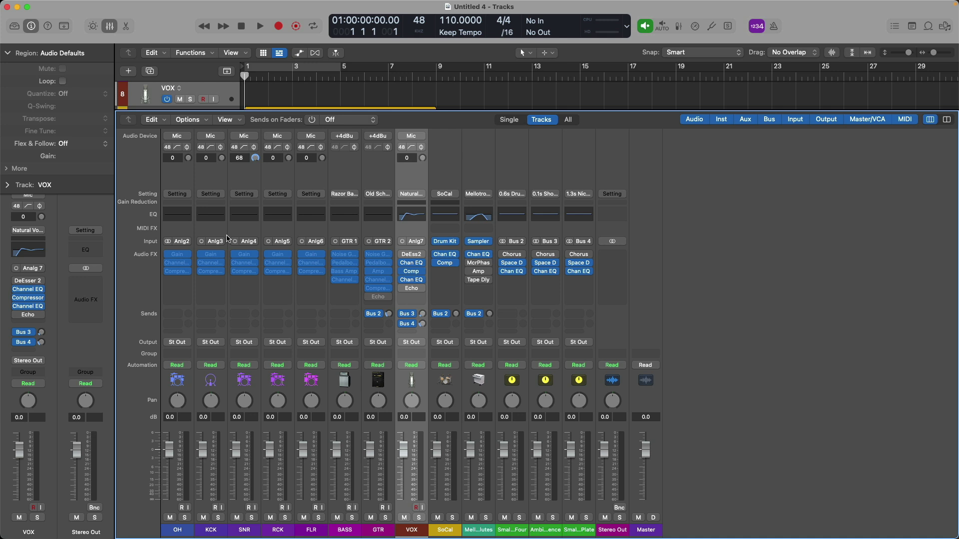
{"action": "key", "text": "x"}
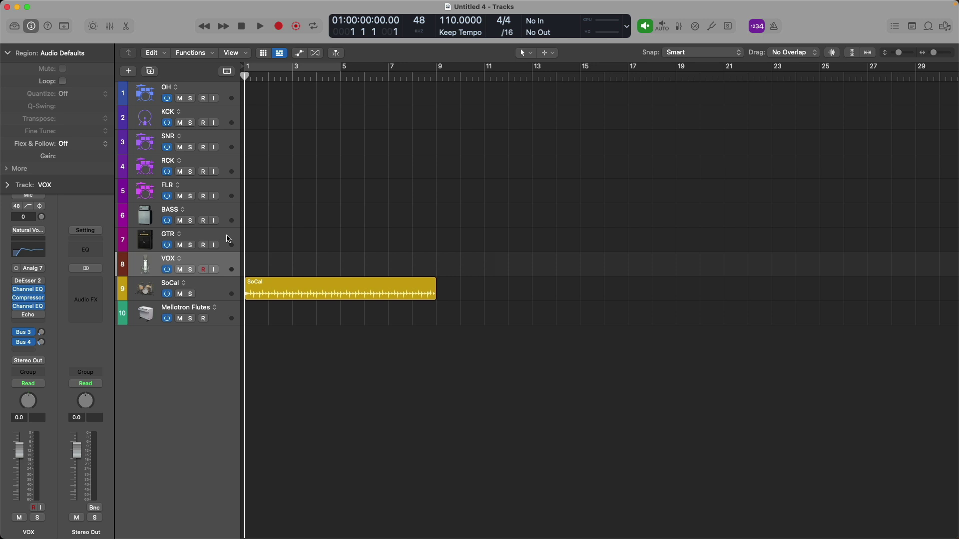
- In General settings, set Startup Action to Create New Project Using Default Template
{"action": "mouse_move", "coordinate": [118, 3]}
{"action": "left_click", "coordinate": [46, 6]}
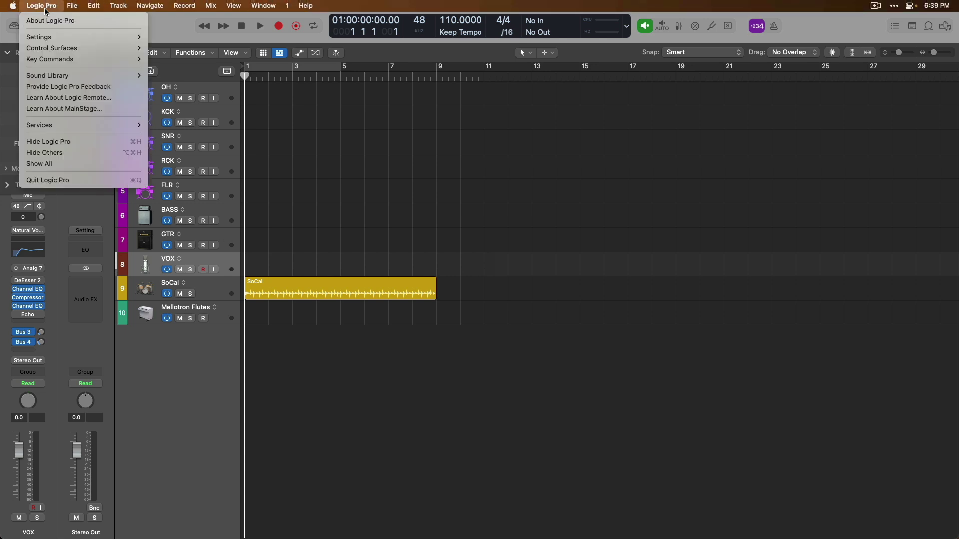
{"action": "mouse_move", "coordinate": [46, 37]}
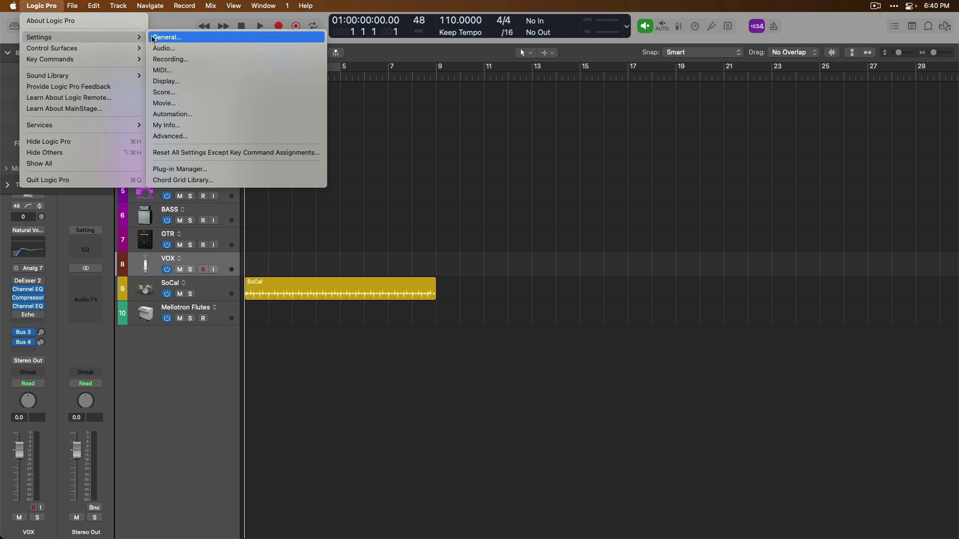
{"action": "left_click", "coordinate": [189, 38]}
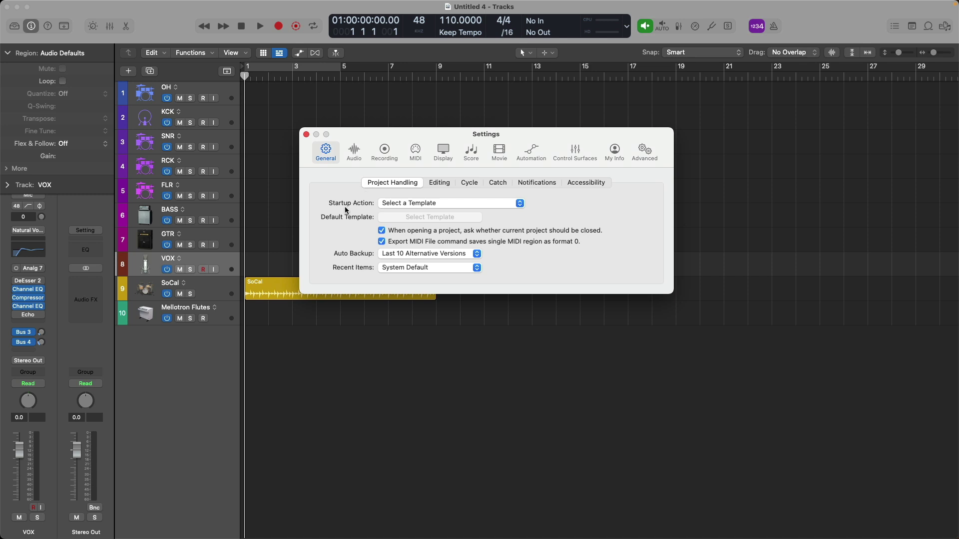
{"action": "left_click", "coordinate": [463, 203]}
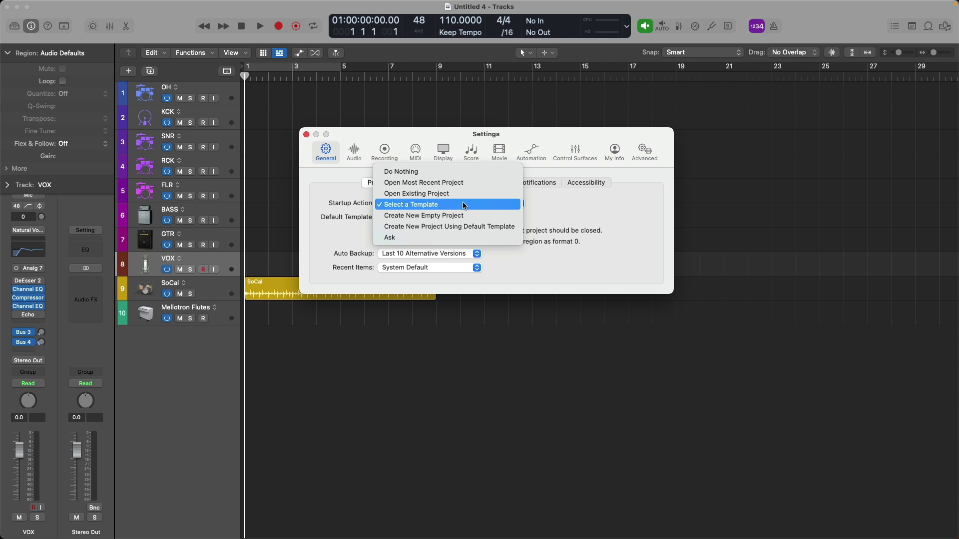
{"action": "left_click", "coordinate": [465, 228]}
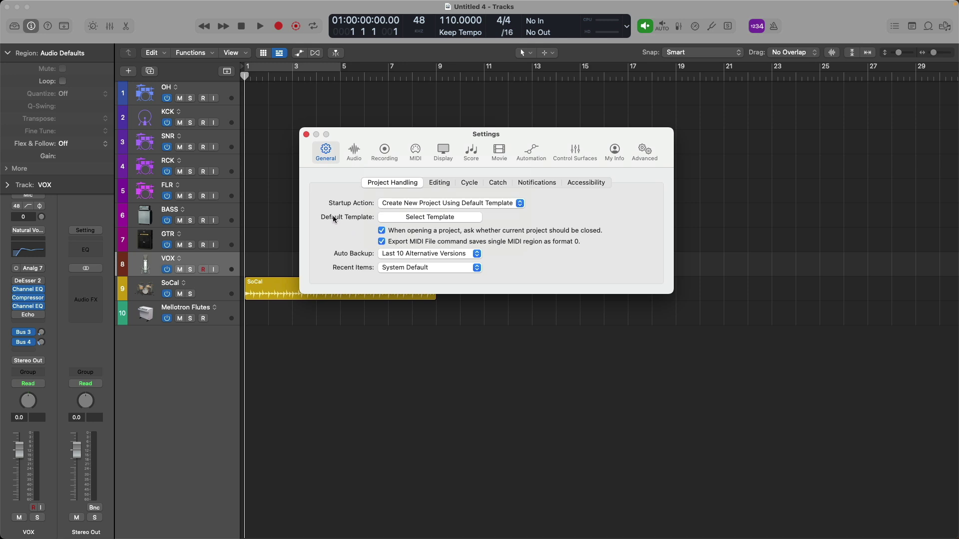
- Choose My Templates > Band Recording Template as the default template
{"action": "left_click", "coordinate": [413, 218]}
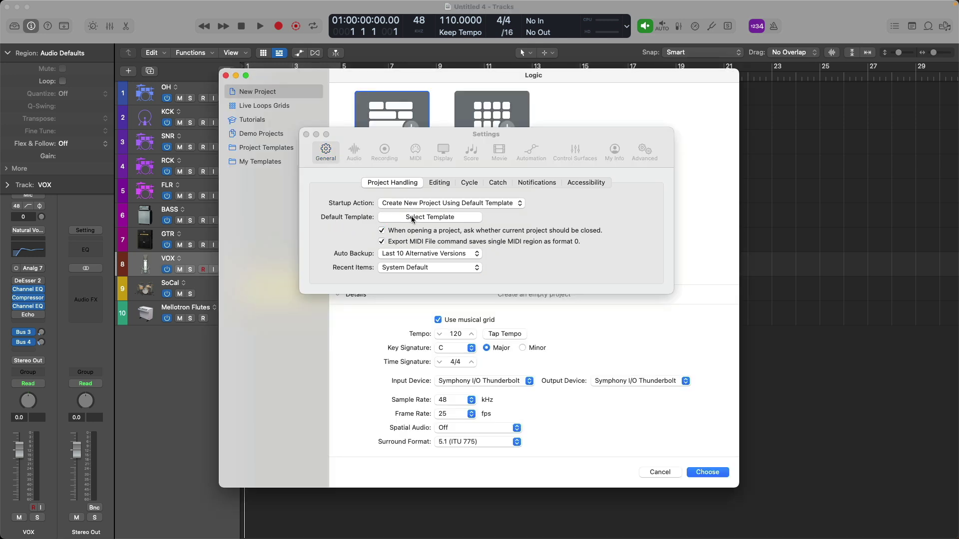
{"action": "left_click_drag", "start_coordinate": [349, 130], "coordinate": [614, 160]}
{"action": "left_click", "coordinate": [282, 161]}
{"action": "left_click", "coordinate": [275, 160]}
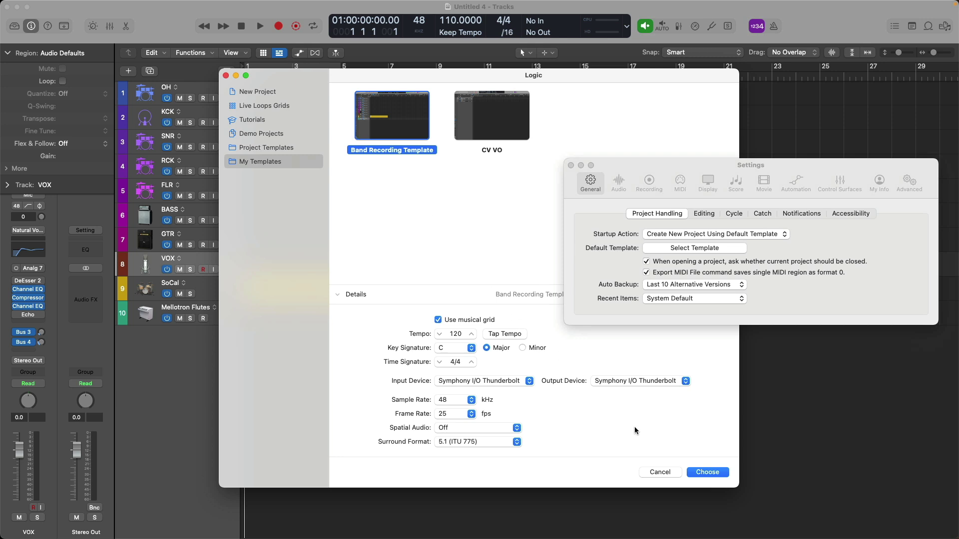
{"action": "left_click", "coordinate": [704, 473]}
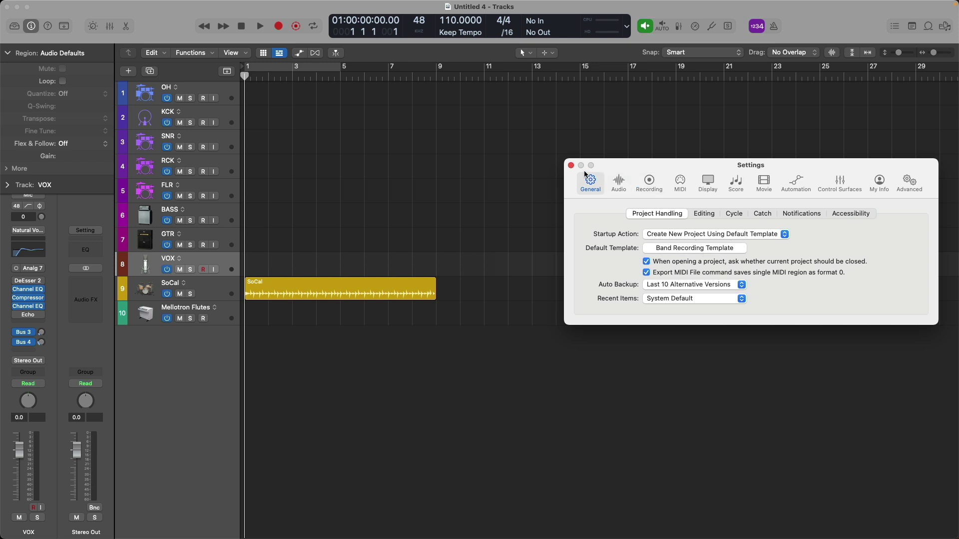
- Close Settings and relaunch Logic Pro through a Spotlight search for 'logic'
{"action": "left_click", "coordinate": [571, 165]}
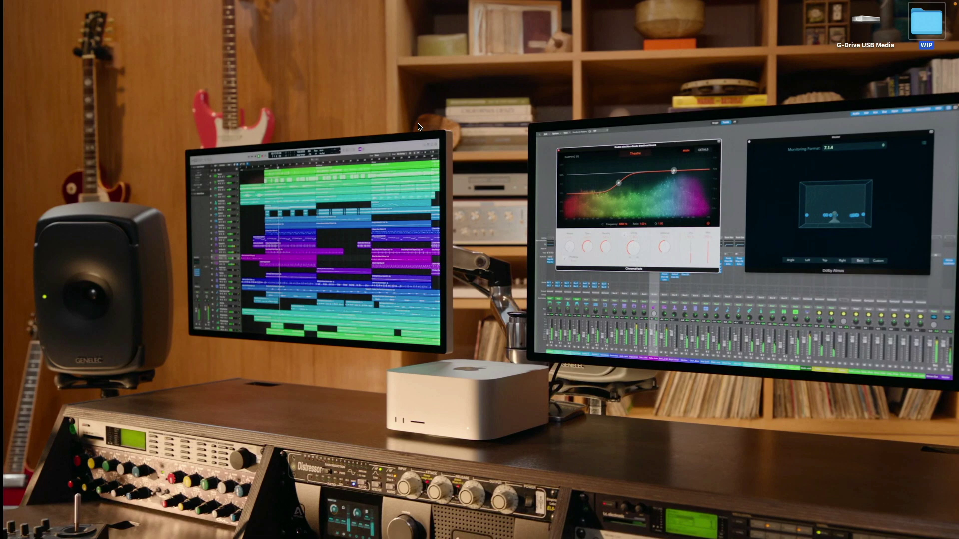
{"action": "key", "text": "super+space"}
{"action": "type", "text": "logic"}
{"action": "key", "text": "Return"}
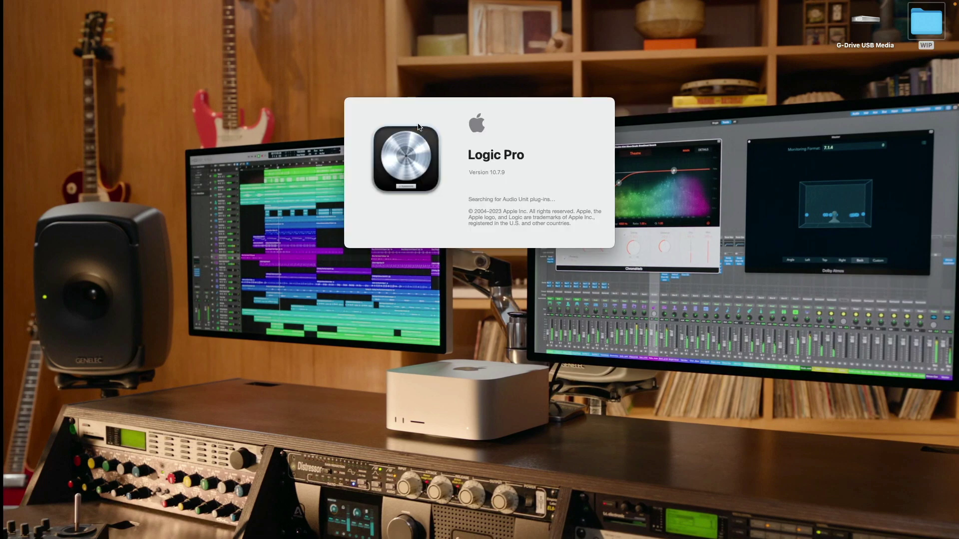